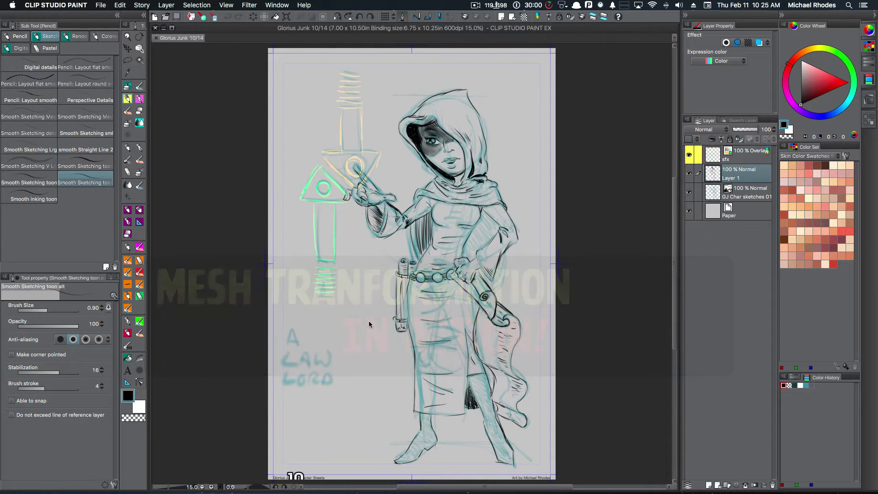
Activate the Lasso marquee selection tool for working on the sleeve of the raised arm.
drag(317, 268, 335, 295)
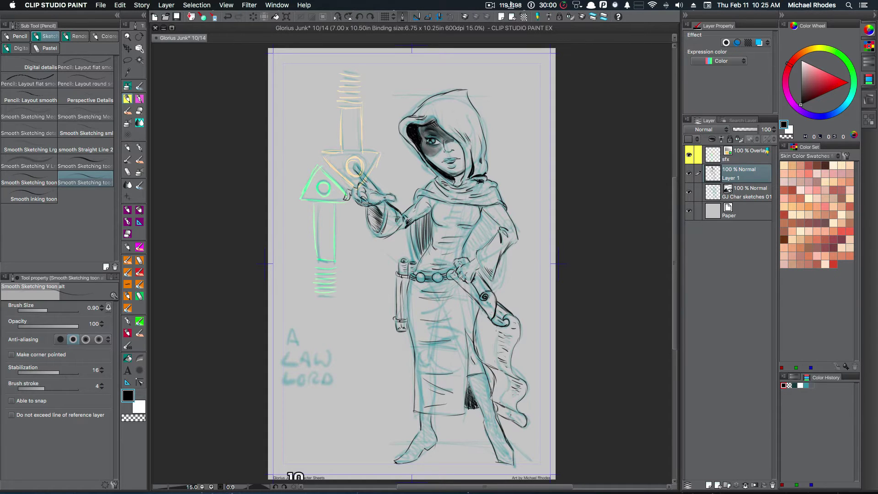
scroll(369, 215, up, 3)
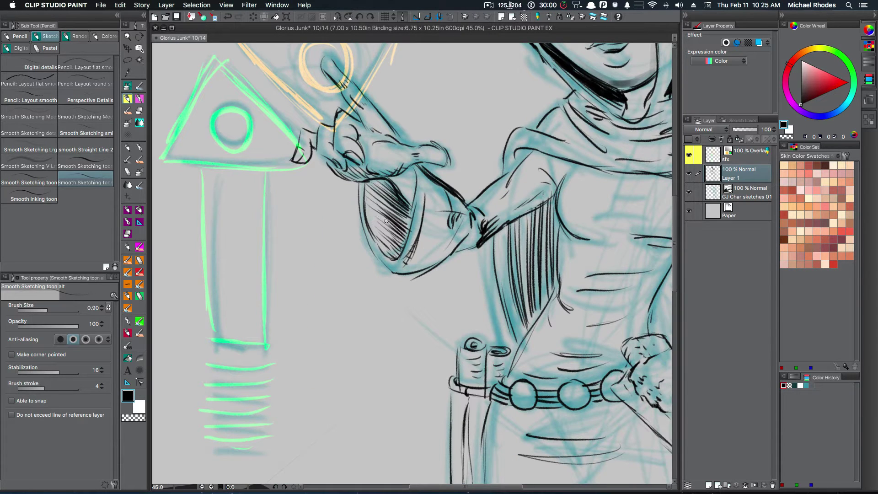
drag(381, 207, 375, 329)
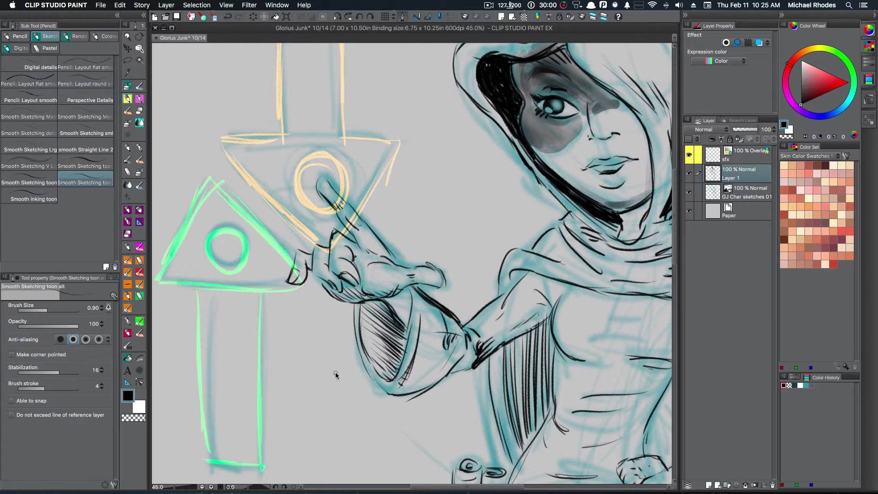
click(128, 61)
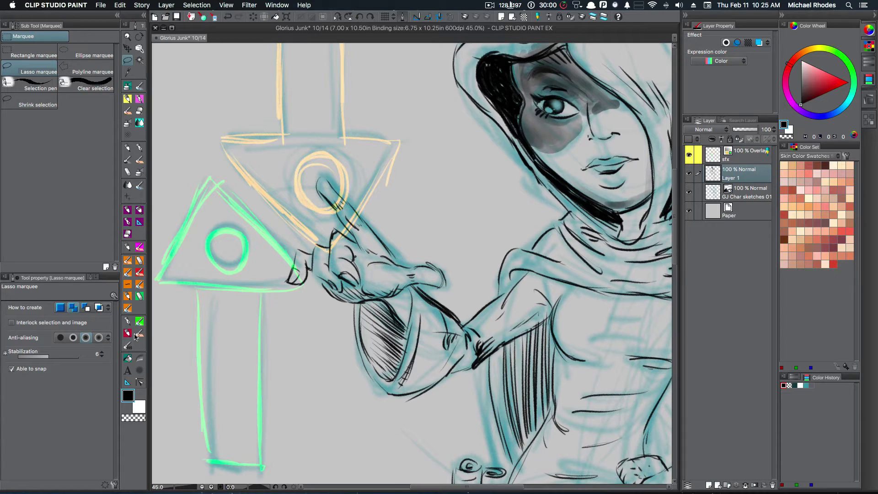
click(82, 68)
click(27, 71)
Compare the settings of the Text, Title Box and Curve balloon sub tools and return to the Lasso marquee.
click(128, 373)
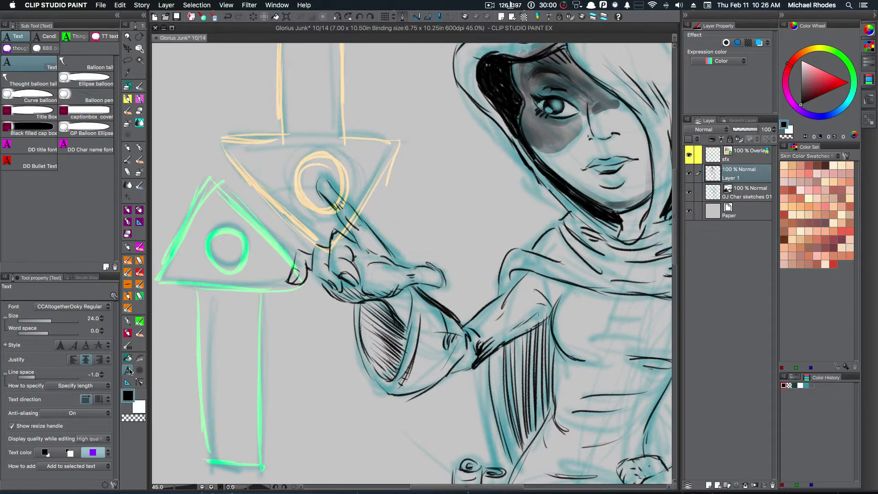
click(34, 116)
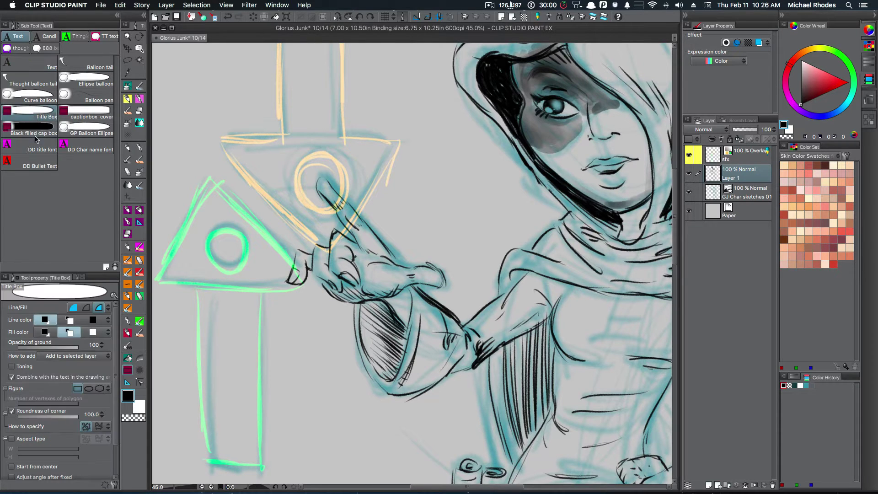
click(34, 75)
click(32, 97)
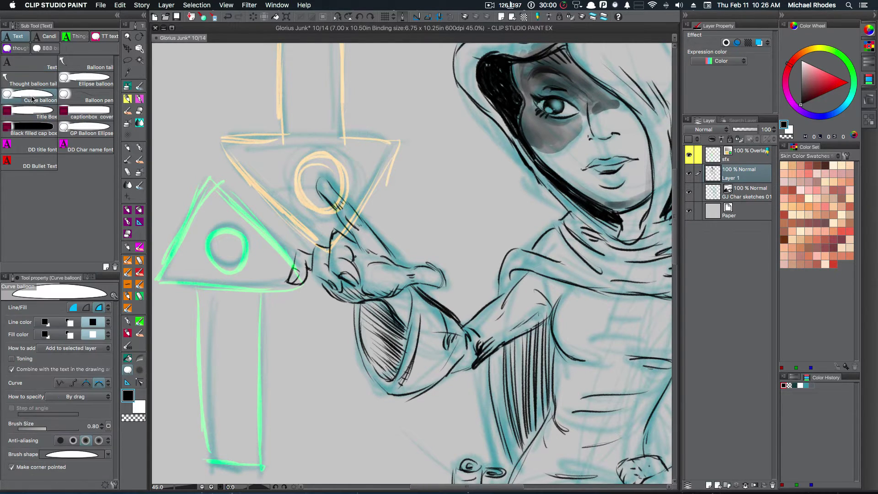
key(t)
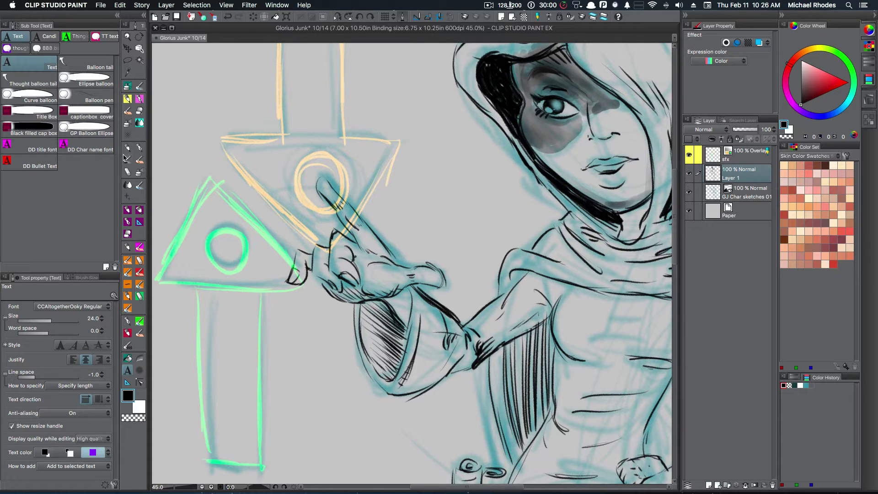
click(127, 60)
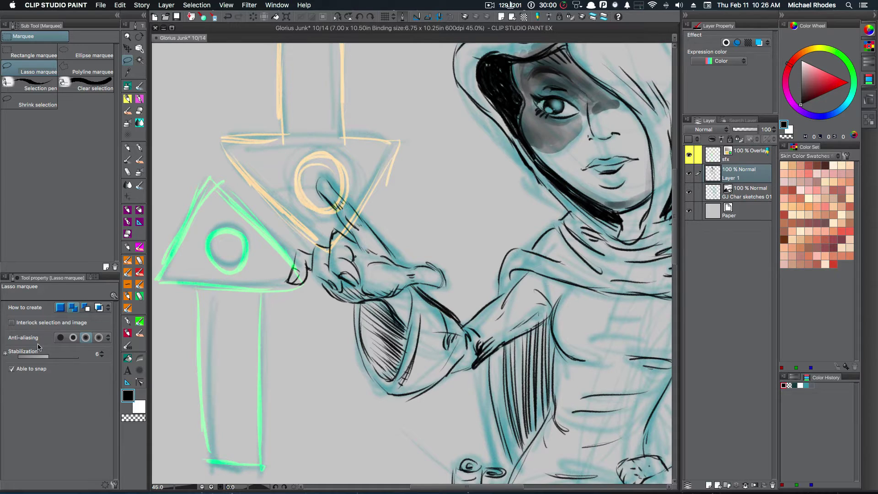
Review the Lasso marquee's detailed Correction settings and its Able to snap option, leaving snapping enabled.
click(115, 484)
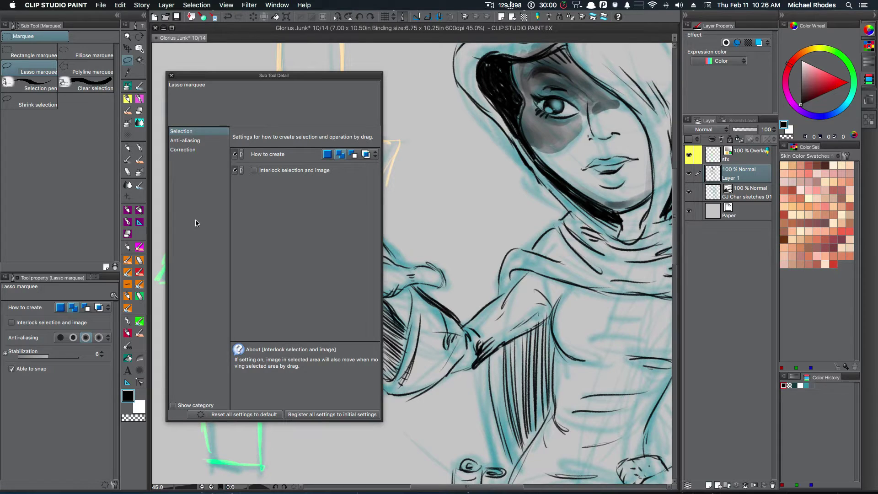
click(188, 152)
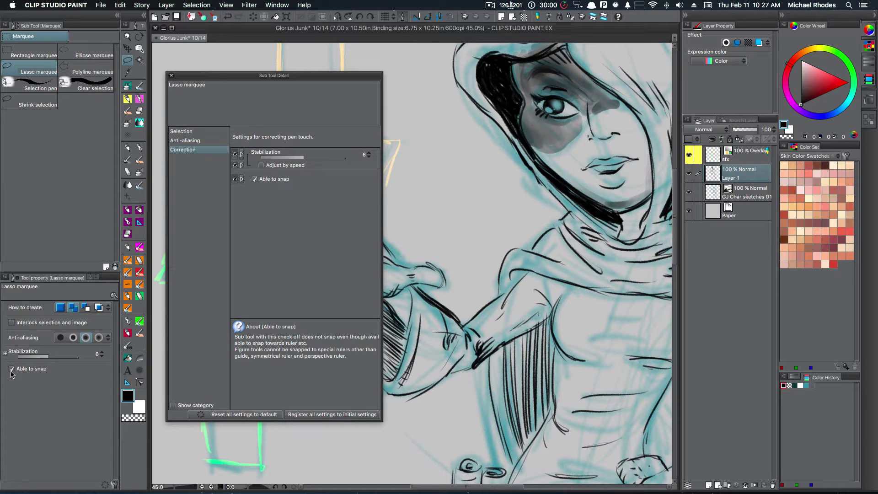
click(172, 76)
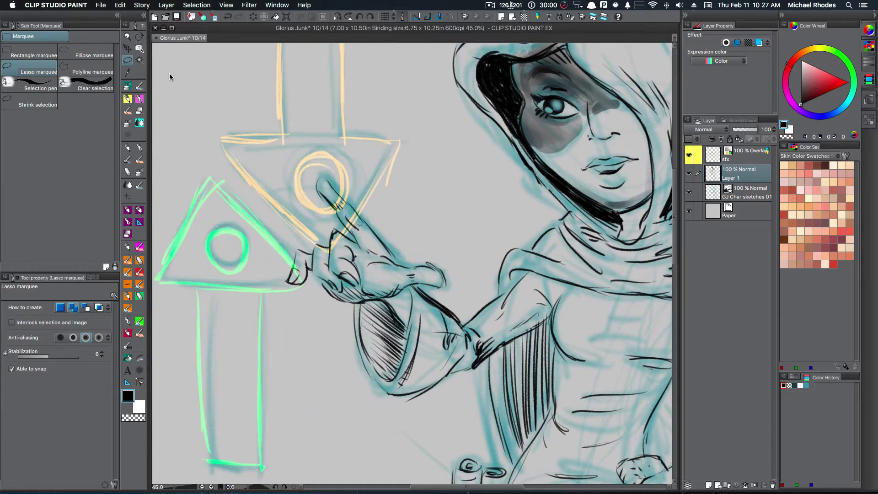
click(12, 369)
click(15, 372)
click(12, 370)
click(12, 369)
Rename the Layer 1 layer as ruff.
double_click(732, 180)
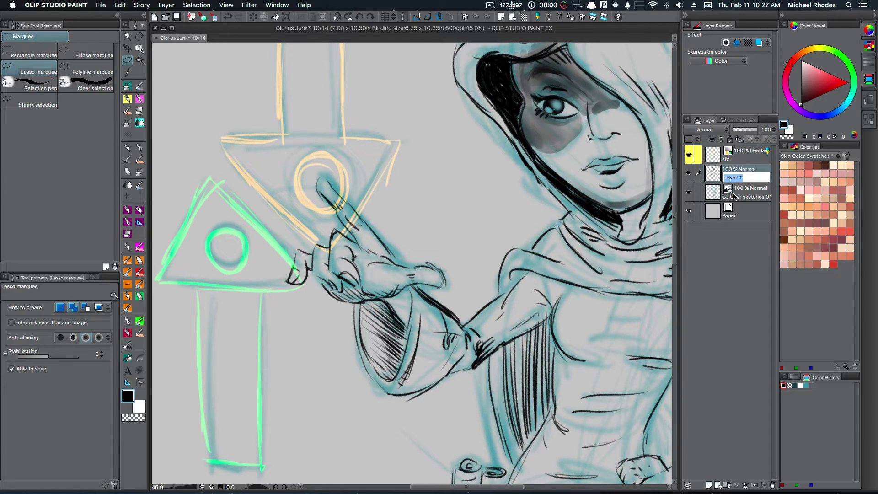
text(ruff)
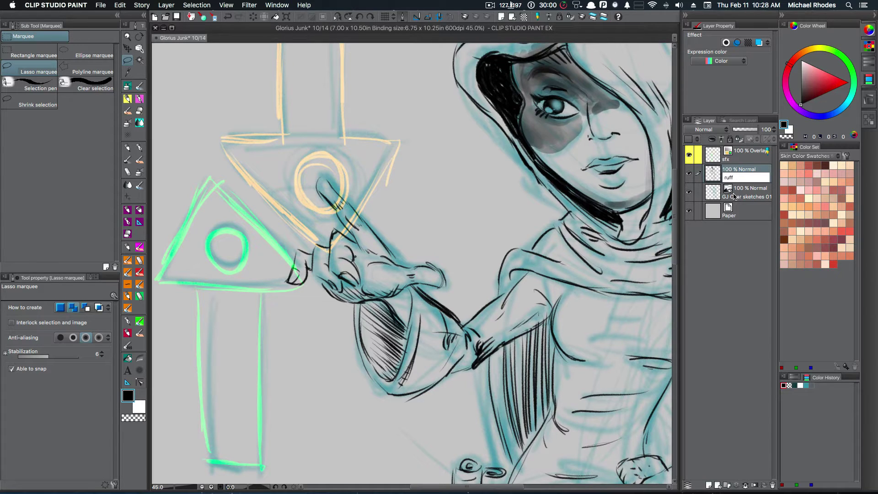
key(Return)
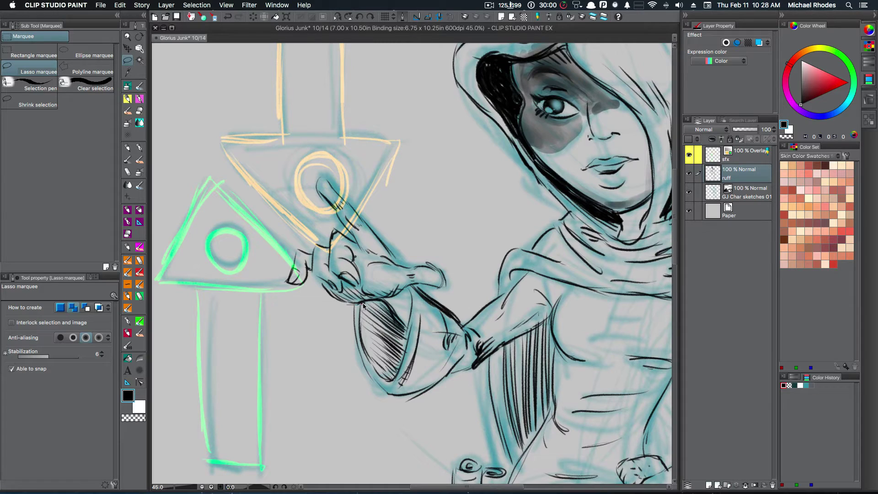
Lasso the hatched sleeve opening on the raised arm and start a Mesh Transformation on it.
mouse_move(376, 302)
mouse_down()
mouse_move(403, 345)
mouse_move(398, 398)
mouse_up()
mouse_move(328, 341)
mouse_down()
mouse_move(335, 308)
mouse_move(350, 302)
mouse_up()
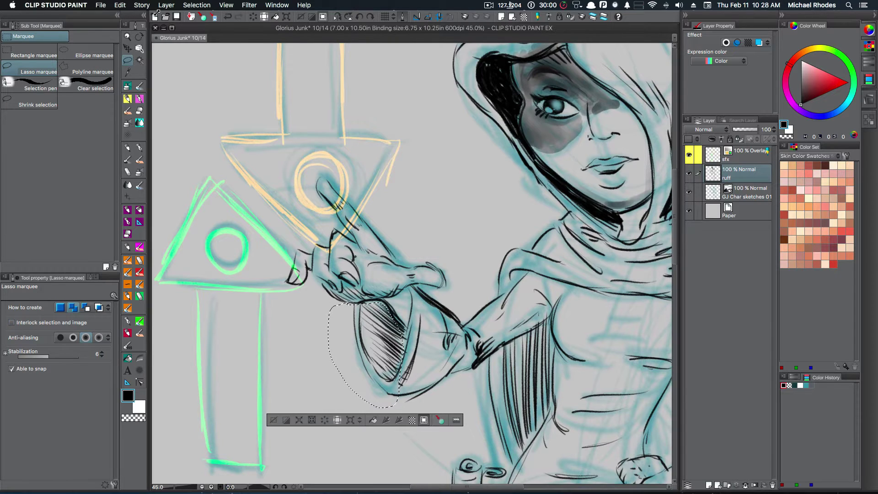
click(195, 7)
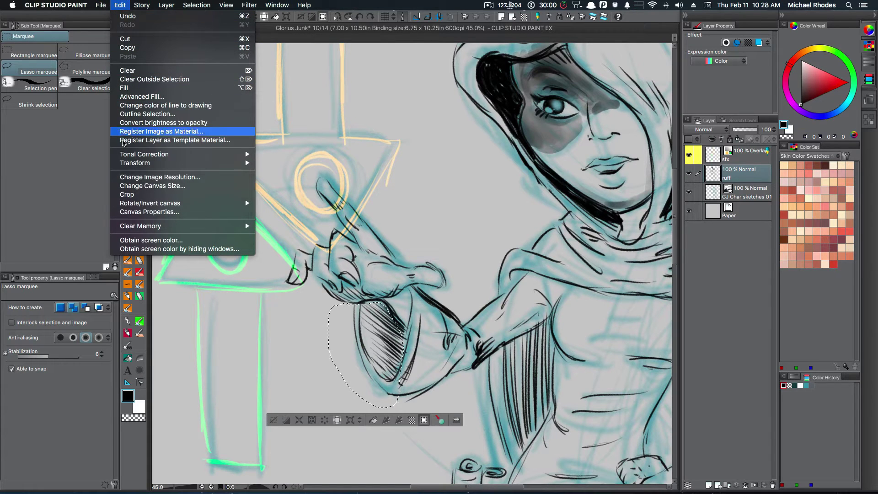
mouse_move(247, 163)
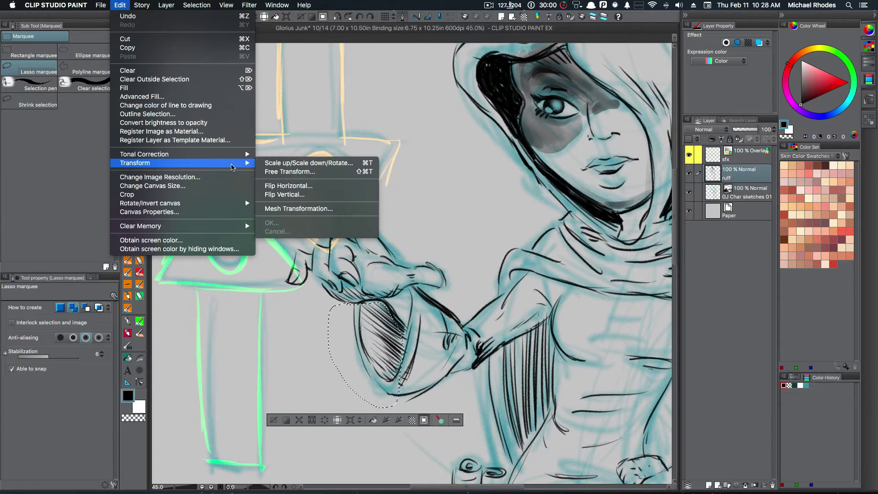
click(278, 211)
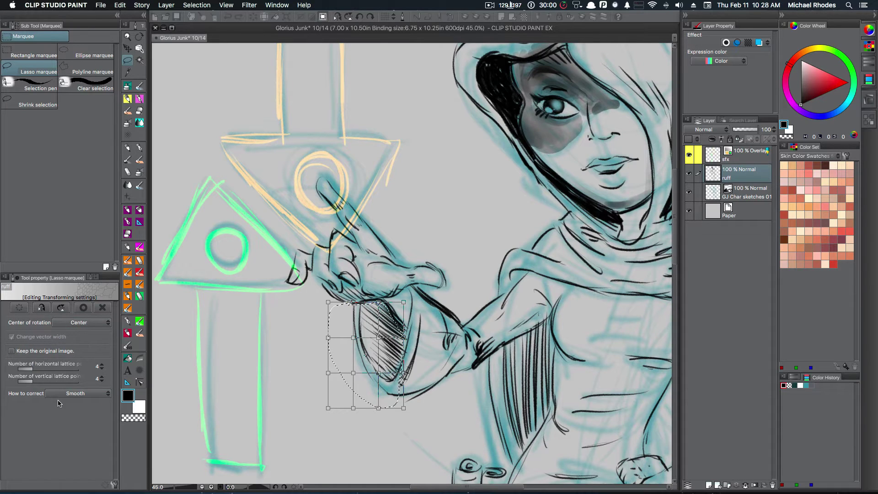
Open the transformation's detailed settings and set the center of rotation to Free position inside the sleeve mesh.
click(114, 485)
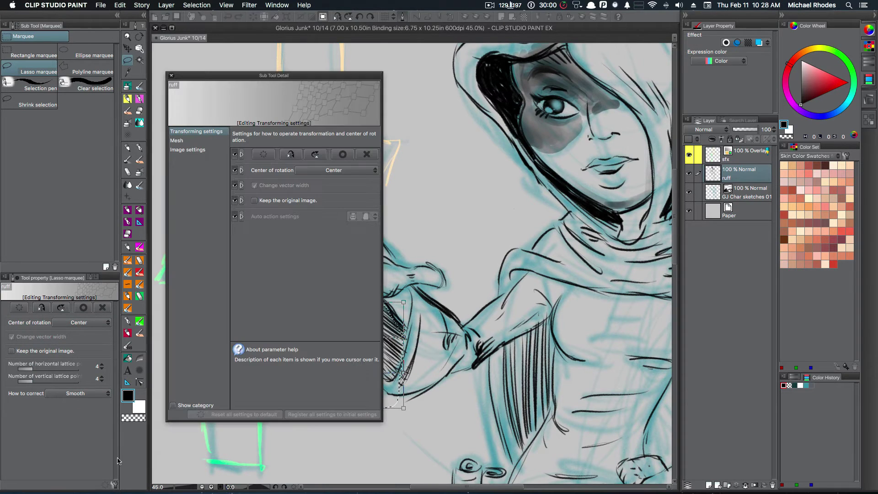
drag(259, 76, 536, 98)
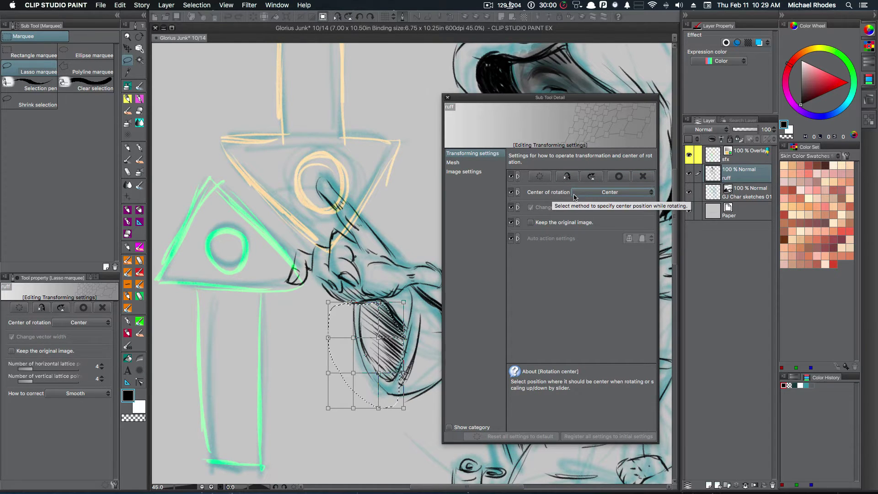
click(602, 193)
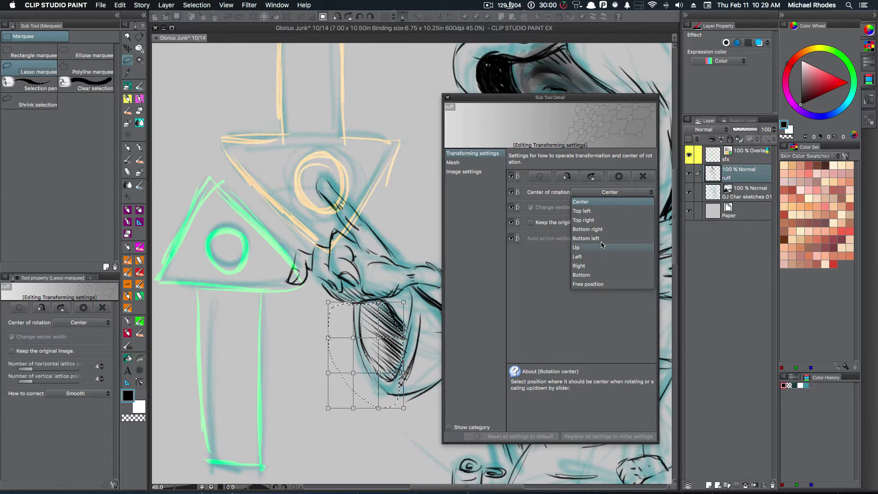
click(597, 305)
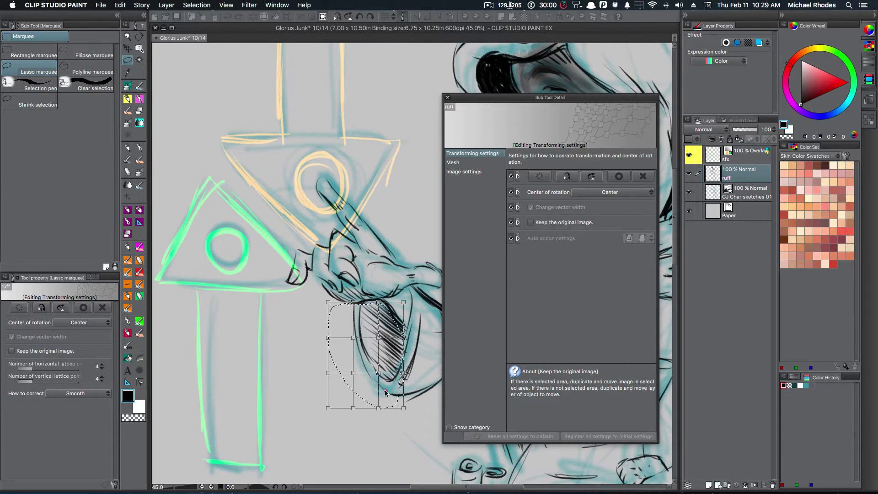
drag(365, 347, 367, 348)
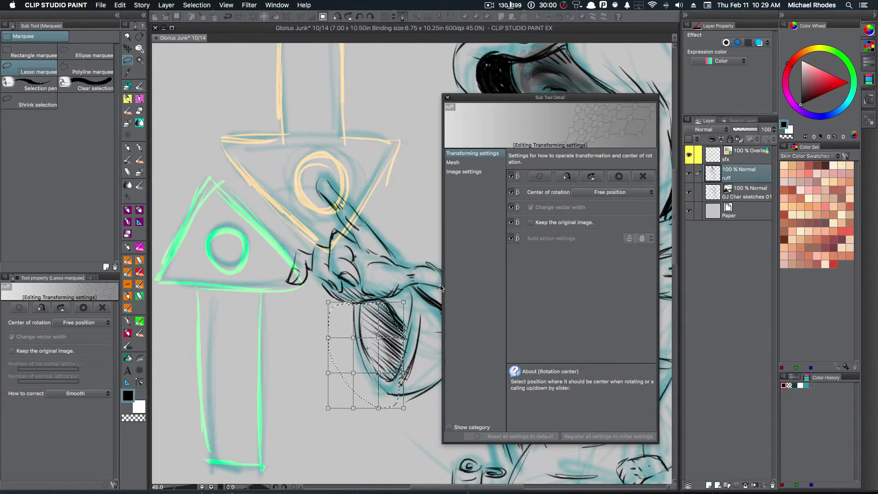
click(590, 193)
click(583, 204)
drag(365, 391, 364, 387)
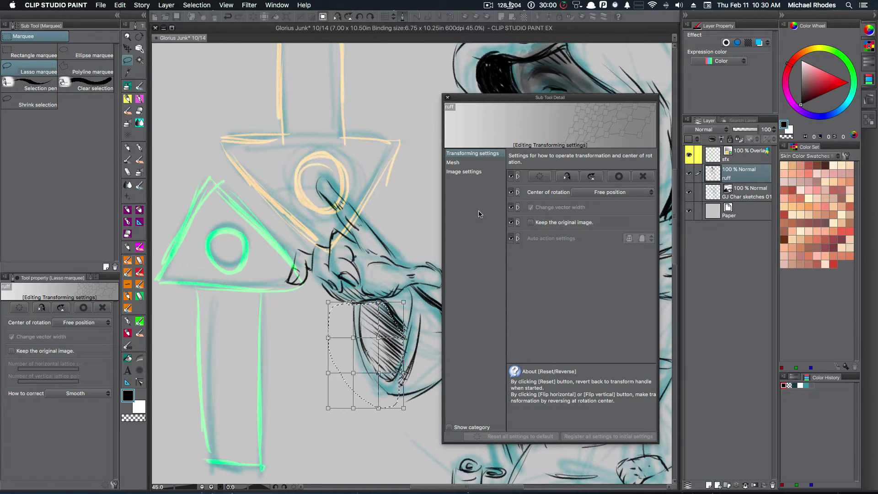
Examine the transformation's Mesh and Image settings, keep the Smooth correction, and end the mesh transformation.
mouse_move(519, 223)
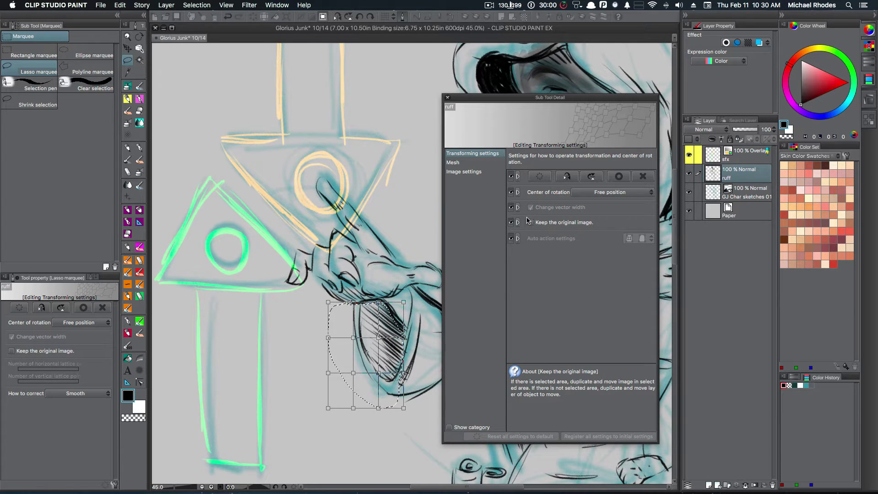
click(454, 163)
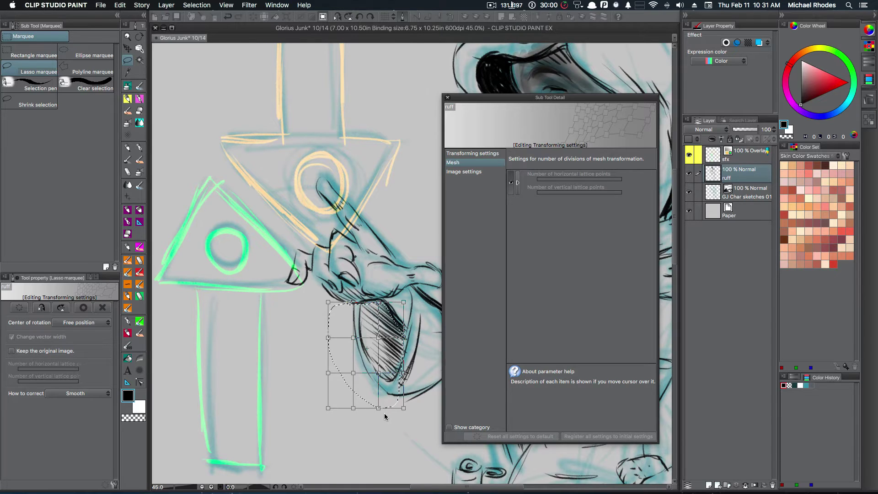
click(454, 173)
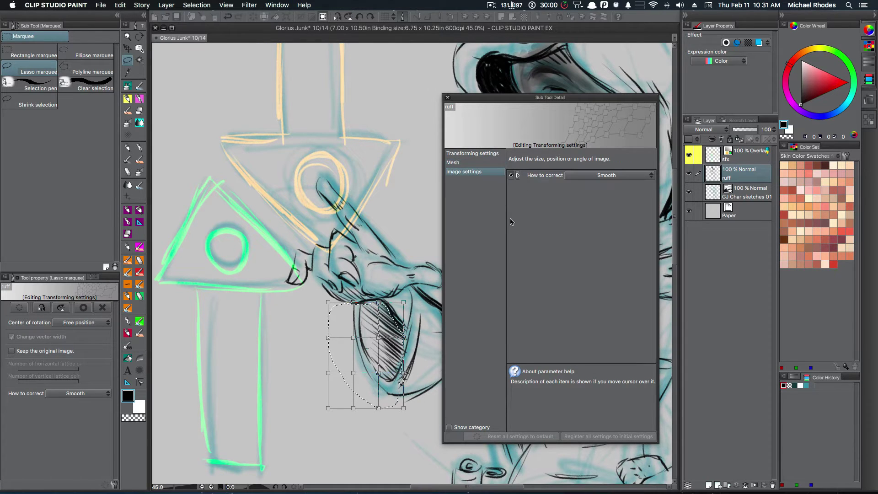
click(587, 176)
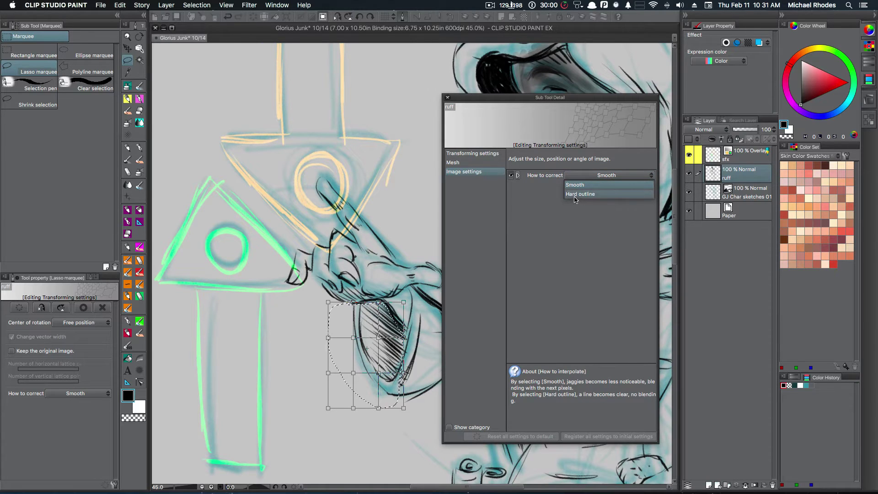
click(576, 184)
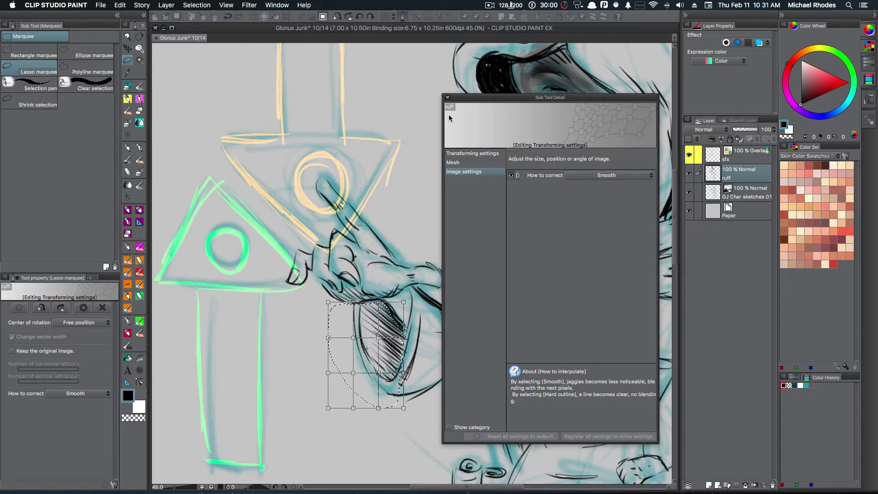
click(448, 98)
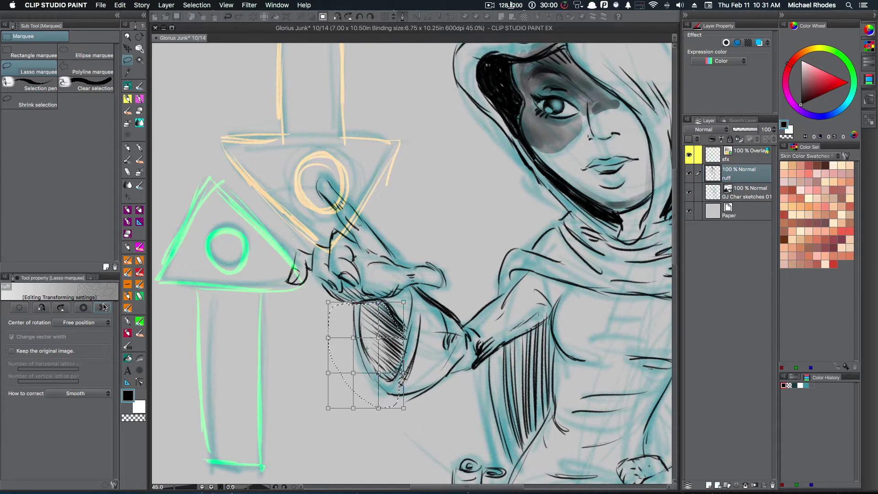
key(Return)
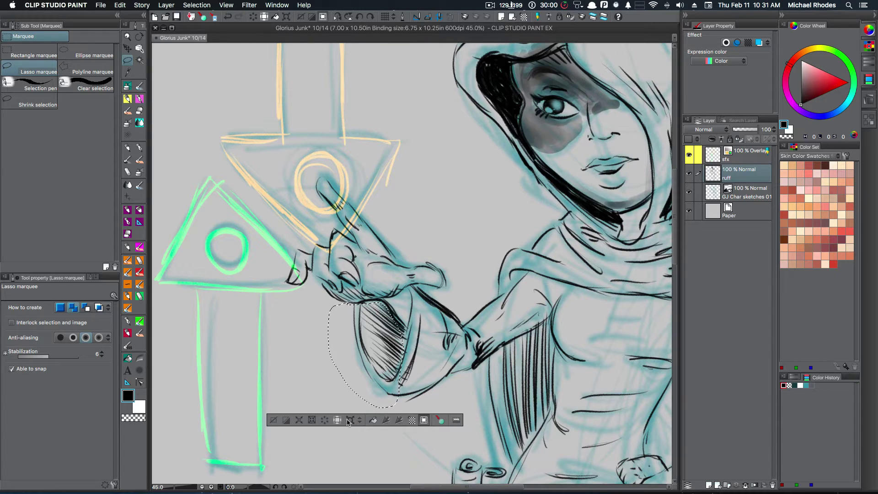
click(361, 420)
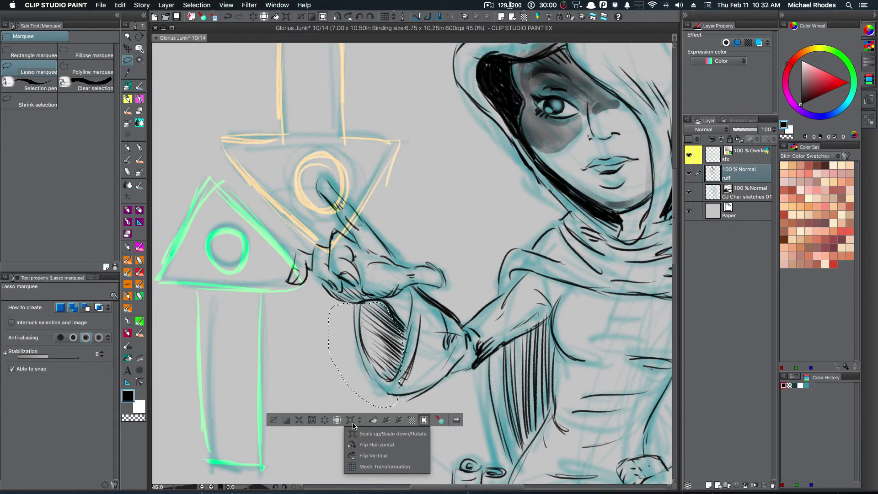
click(351, 422)
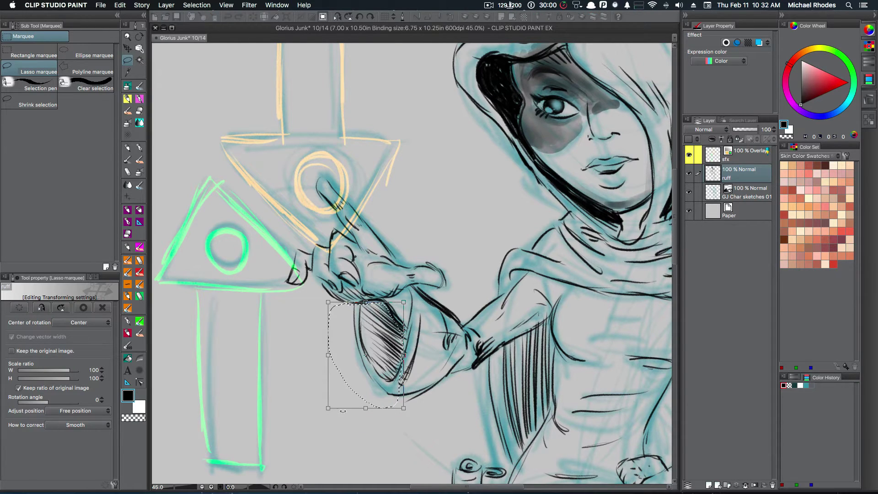
click(102, 310)
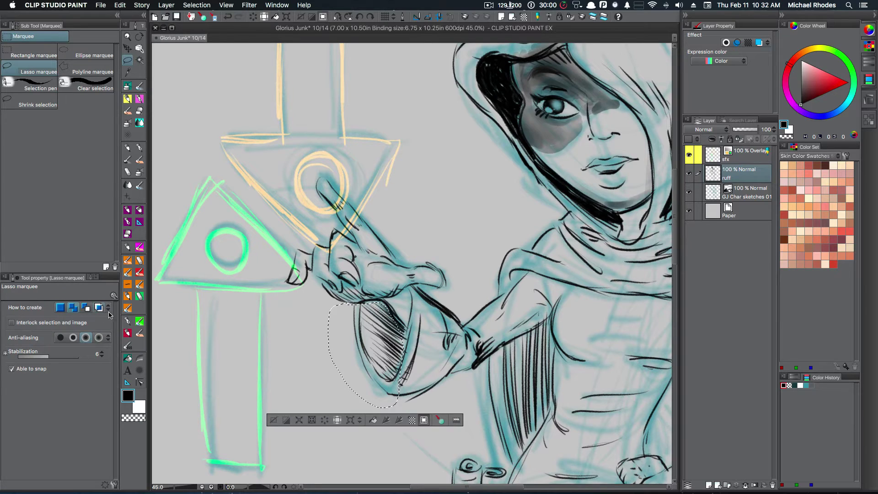
Start a Mesh Transformation on the lassoed sleeve opening, trying 2 and 3 lattice points before setting both horizontal and vertical counts to 4.
click(360, 421)
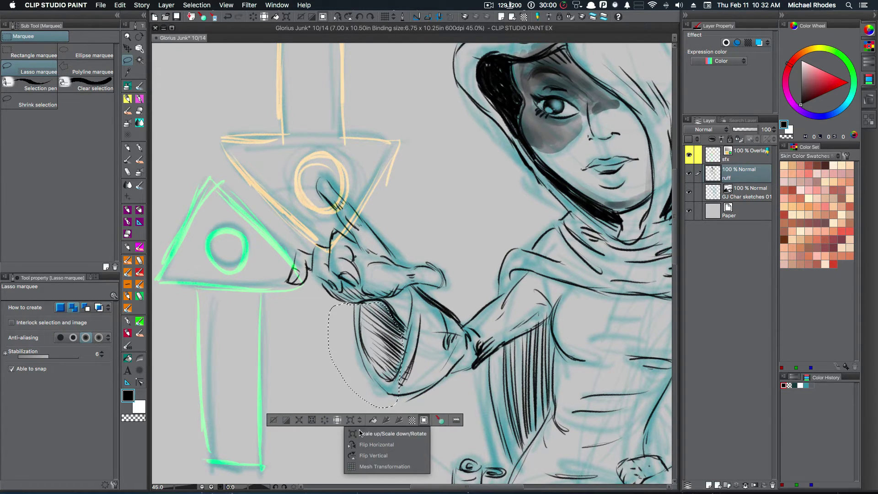
click(366, 467)
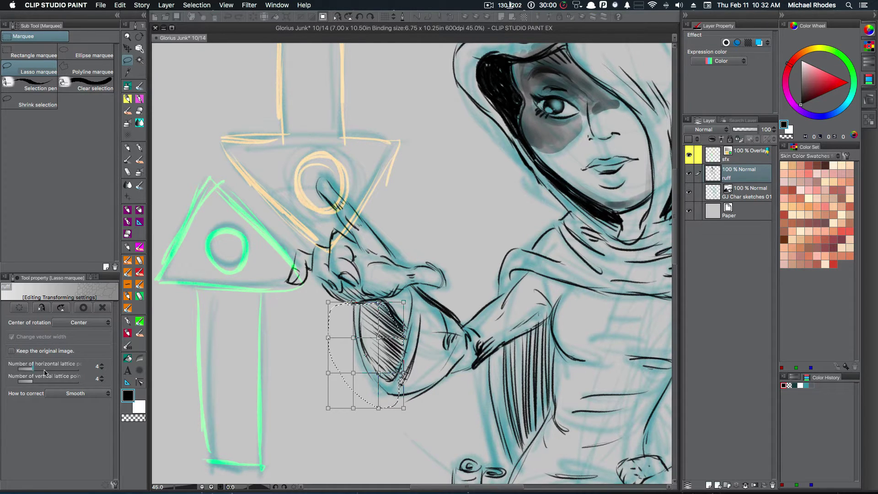
drag(35, 372, 15, 381)
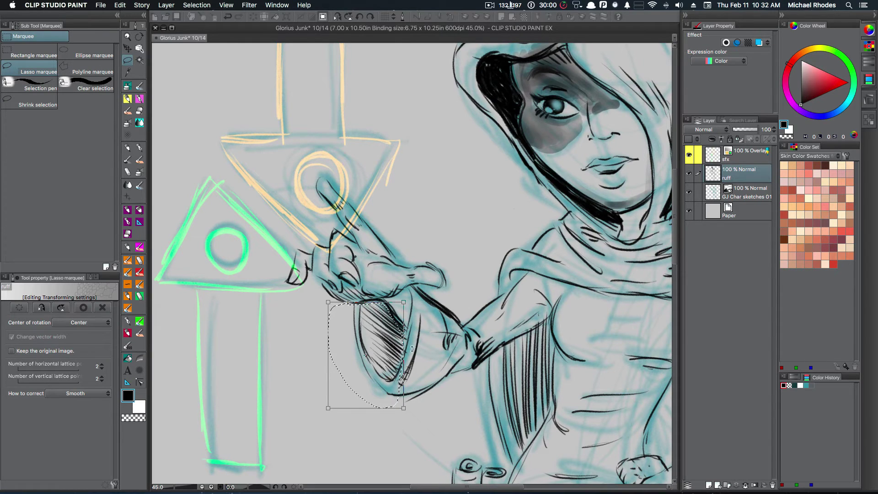
click(102, 364)
click(103, 377)
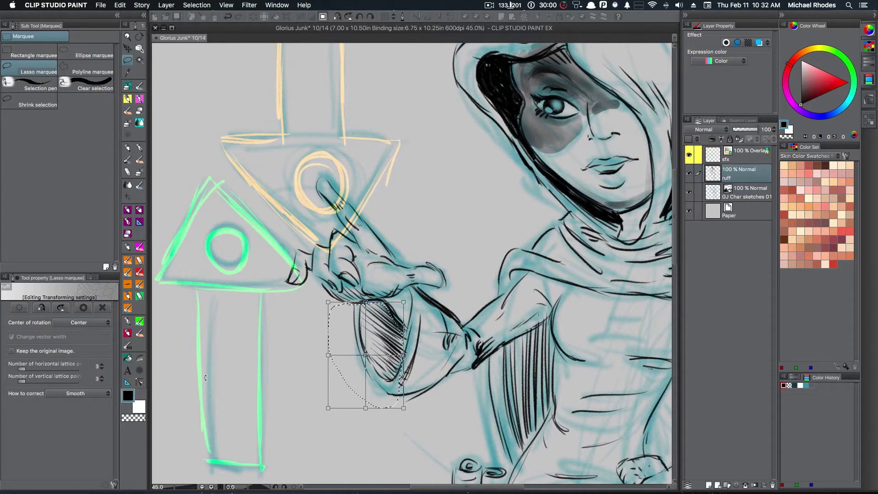
click(102, 365)
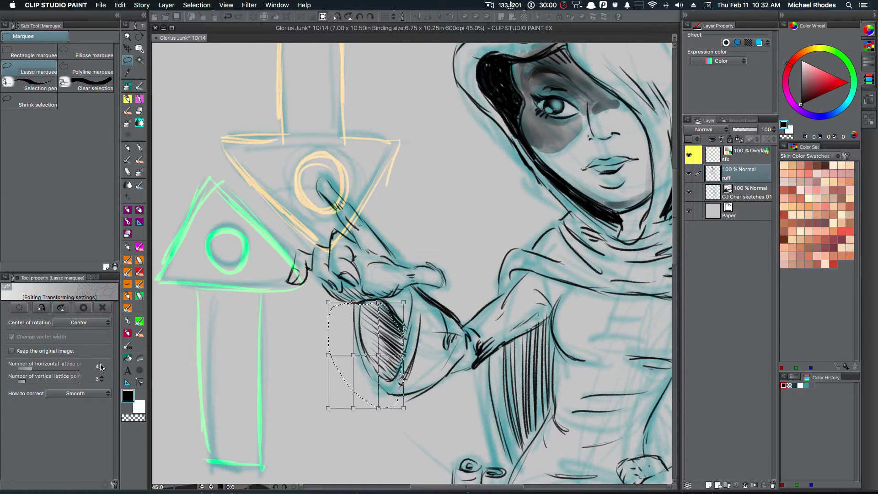
click(102, 377)
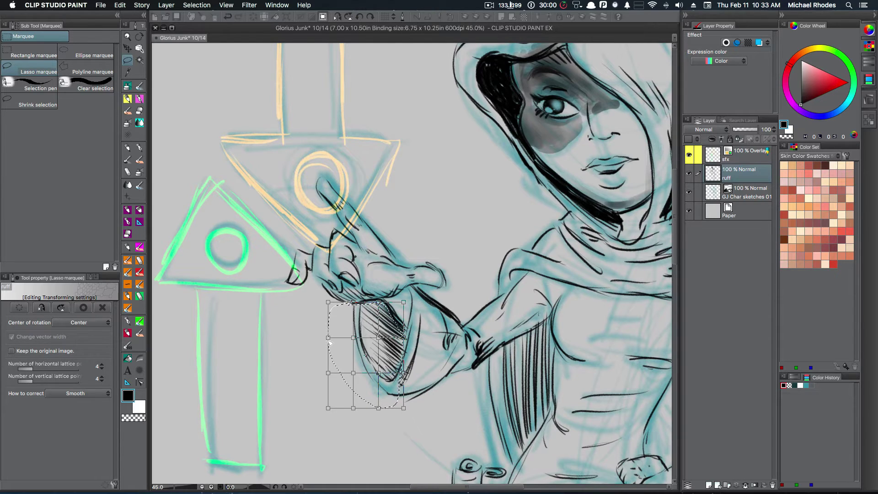
Pull the mesh's outer and inner lattice points toward the forearm to narrow the hatched sleeve opening, and apply the transformation.
drag(339, 342, 339, 342)
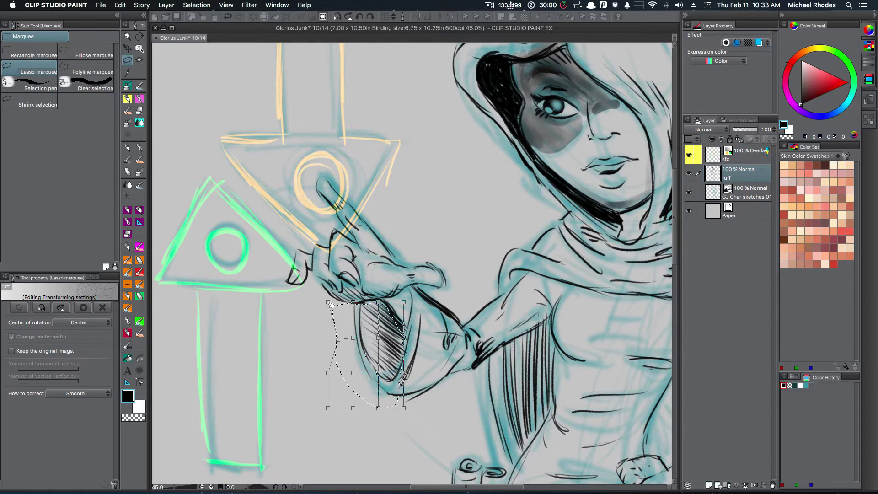
drag(340, 304, 341, 303)
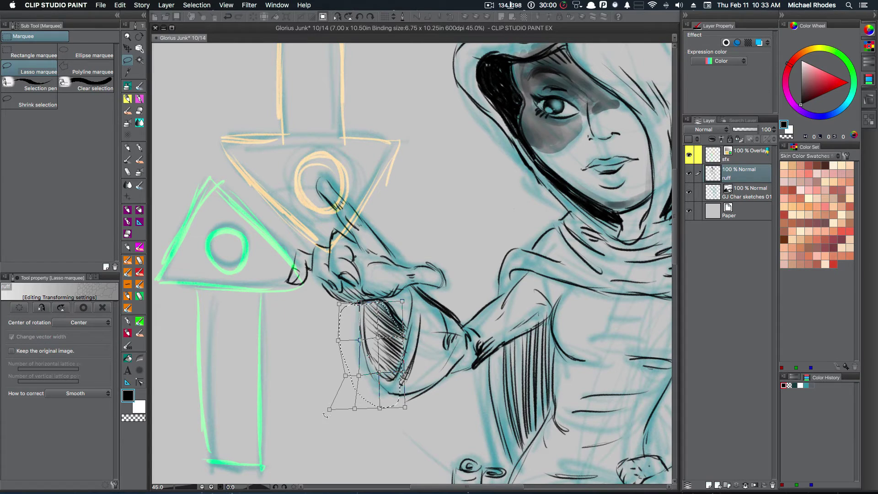
drag(341, 407, 350, 412)
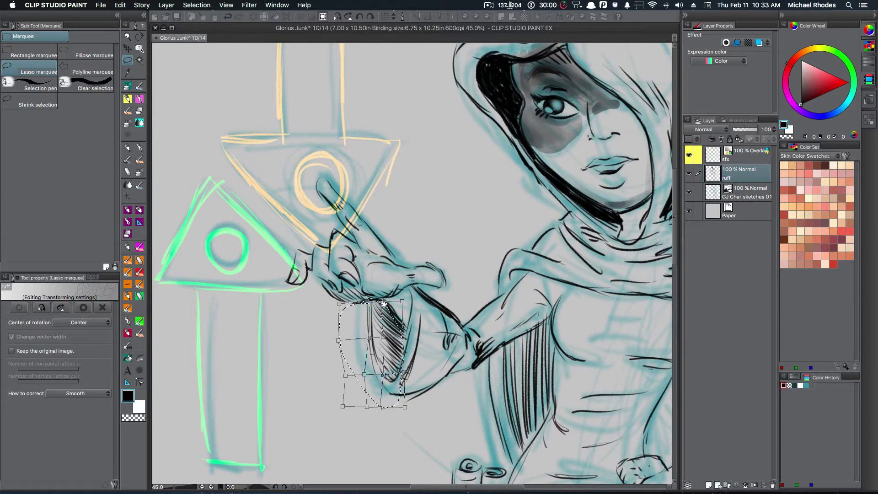
drag(384, 338, 387, 339)
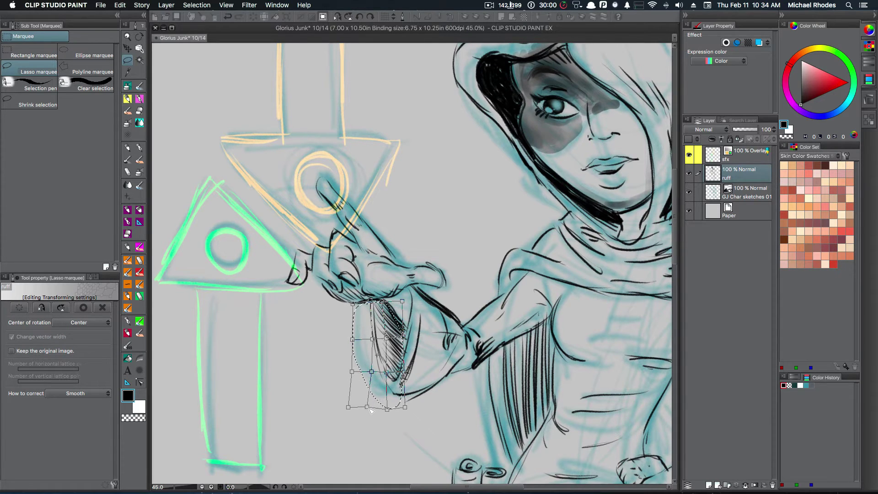
drag(372, 409, 375, 410)
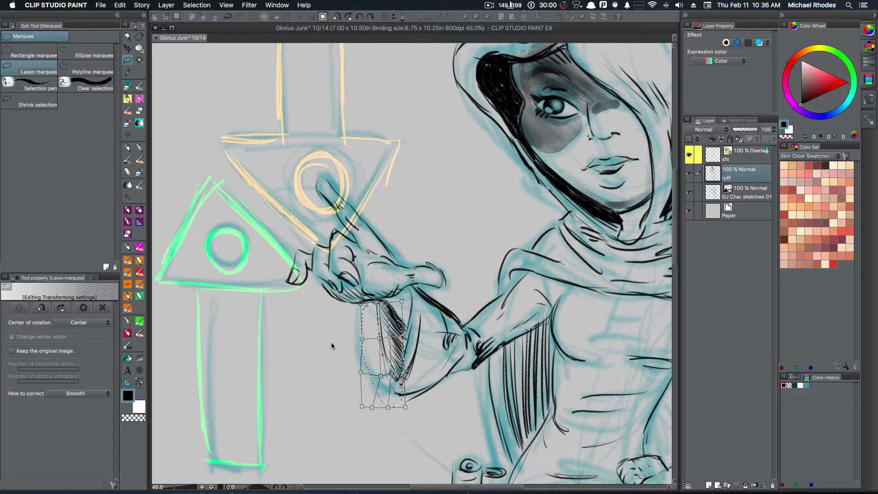
key(Return)
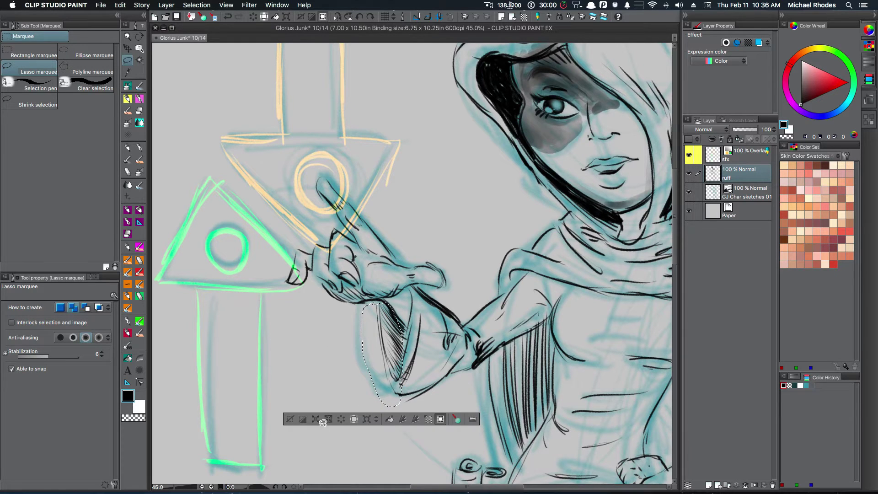
Hide the selection border, and undo and redo the mesh transformation to compare the sleeve before and after.
click(439, 420)
key(super+z)
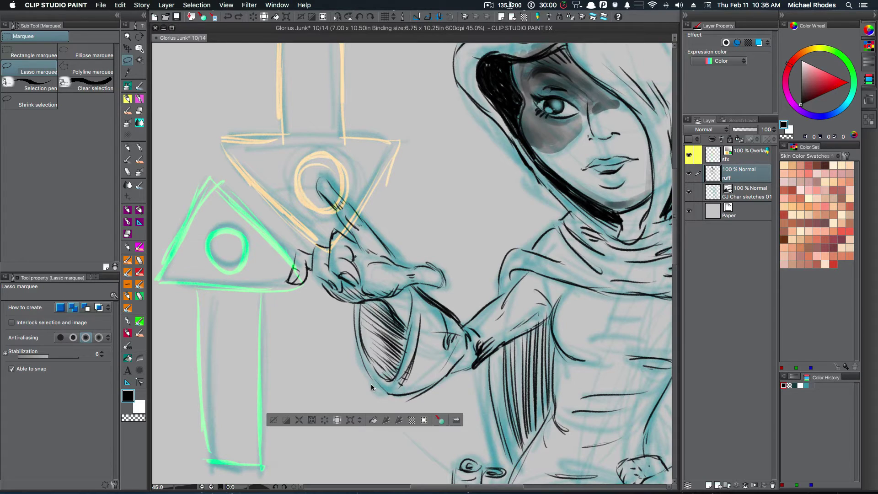
click(239, 17)
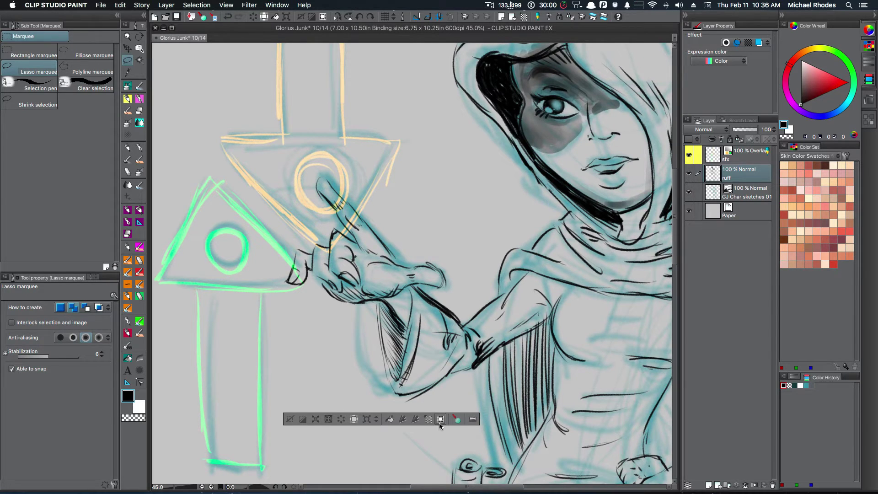
Open the Selection Launcher settings and examine its commands, including the transform group, Advanced Fill, Outline Selection, Register Image as Material, New Tone and Clear.
drag(403, 394, 408, 399)
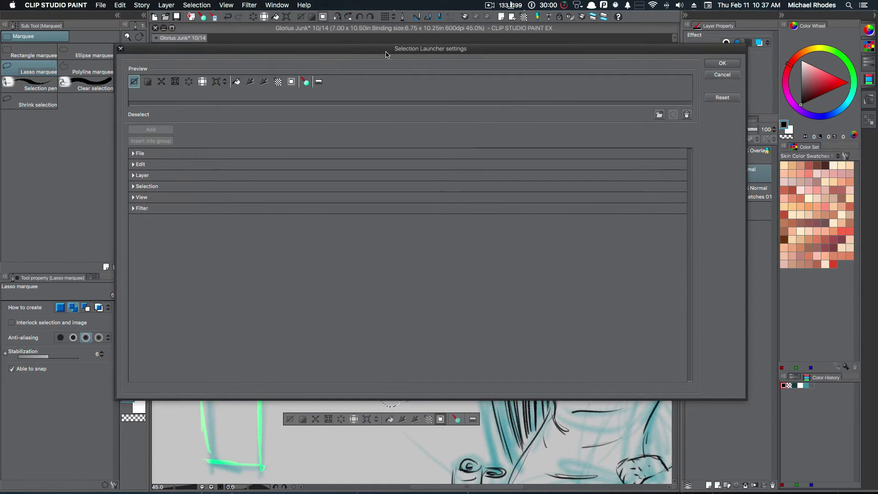
click(327, 155)
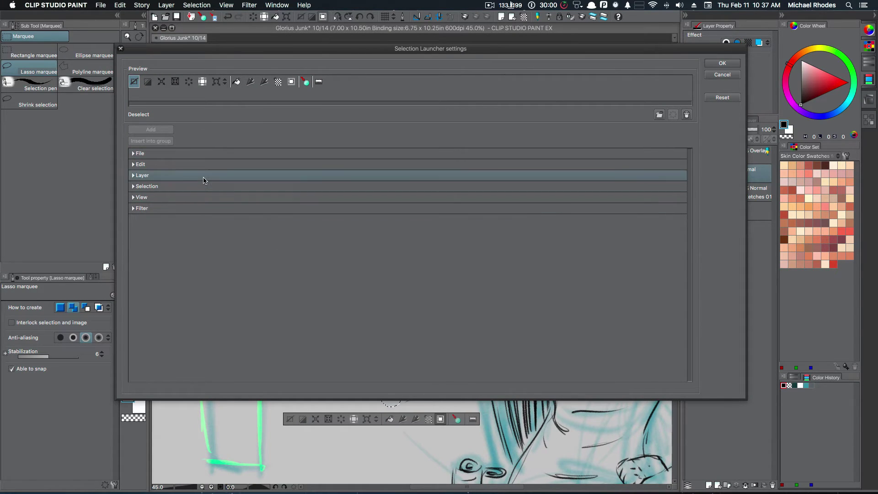
click(216, 82)
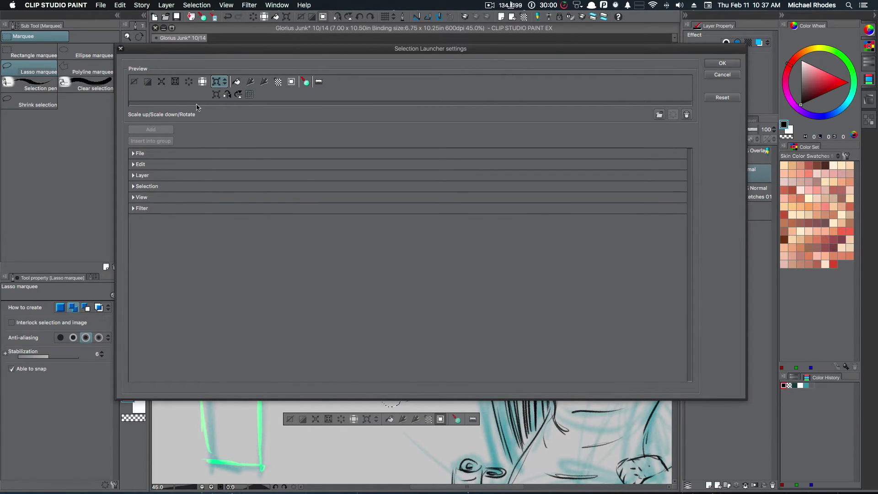
click(248, 95)
click(248, 81)
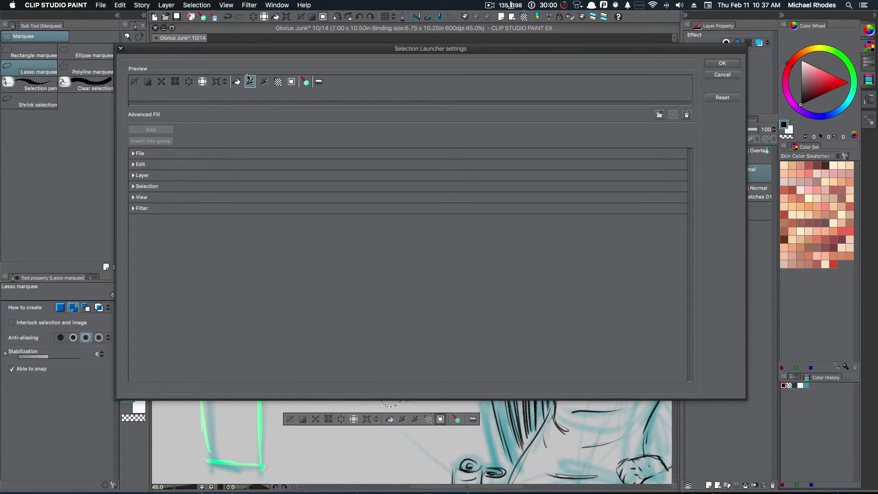
click(264, 81)
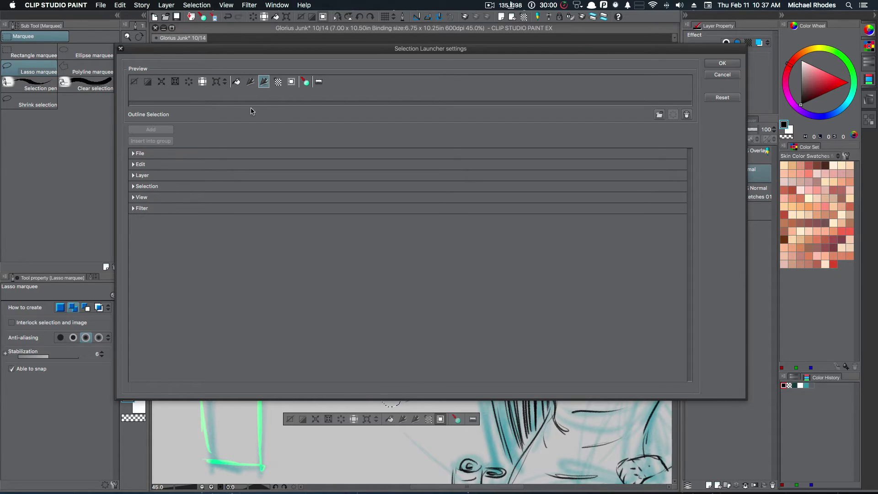
click(305, 83)
click(306, 83)
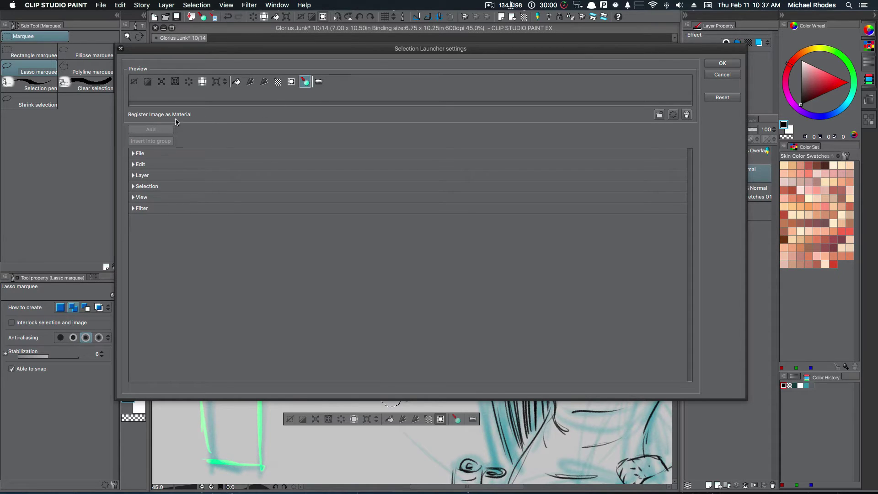
click(291, 83)
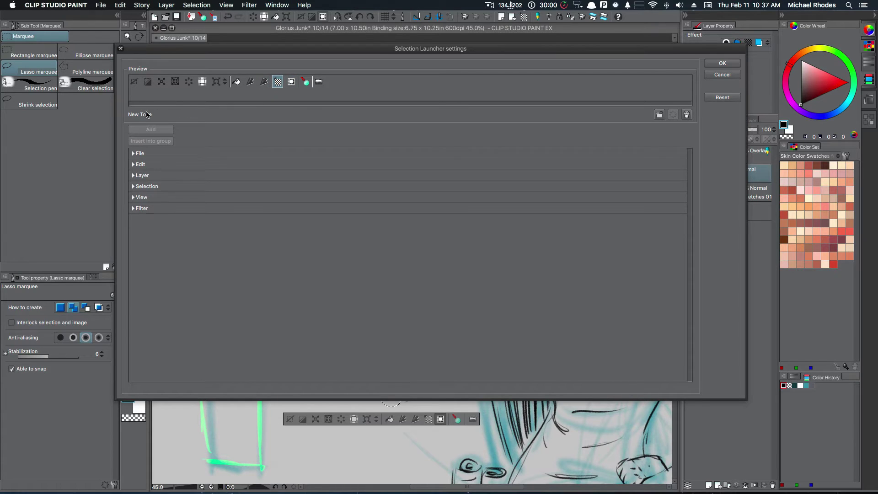
click(278, 85)
drag(224, 101, 185, 85)
click(188, 83)
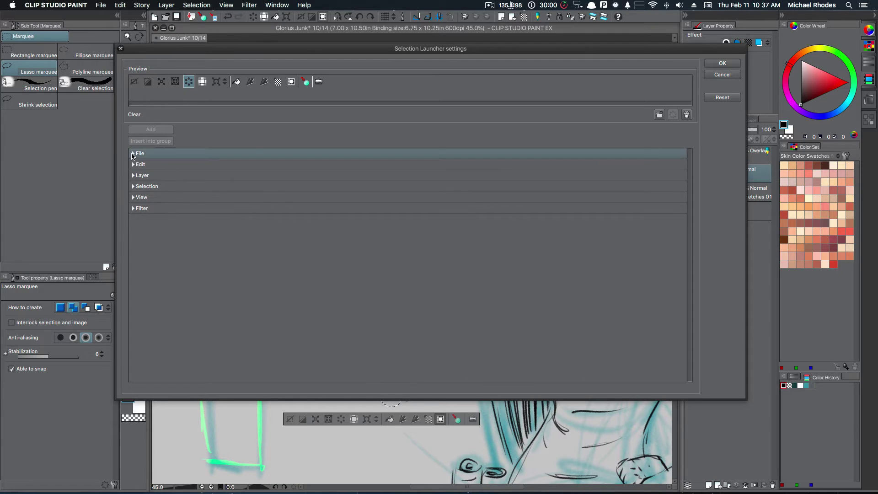
Insert the Blur border command into a group with Shrink selected area on the Selection Launcher and accept the settings.
click(134, 186)
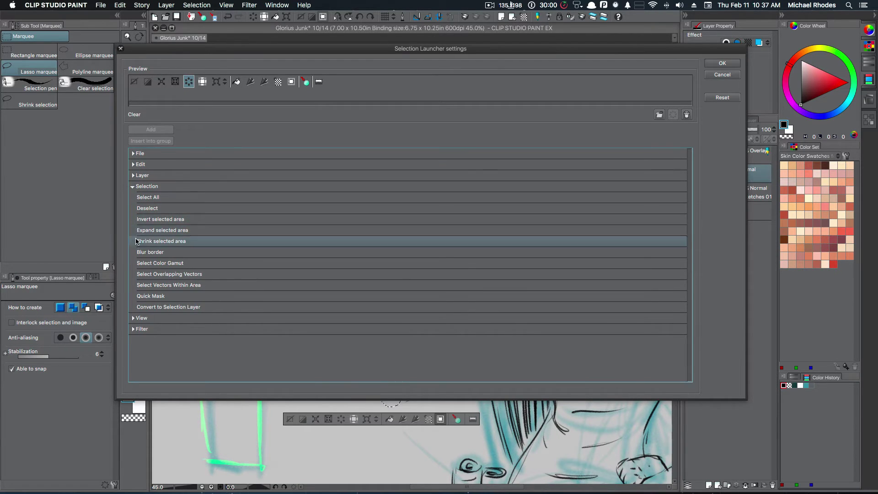
click(175, 82)
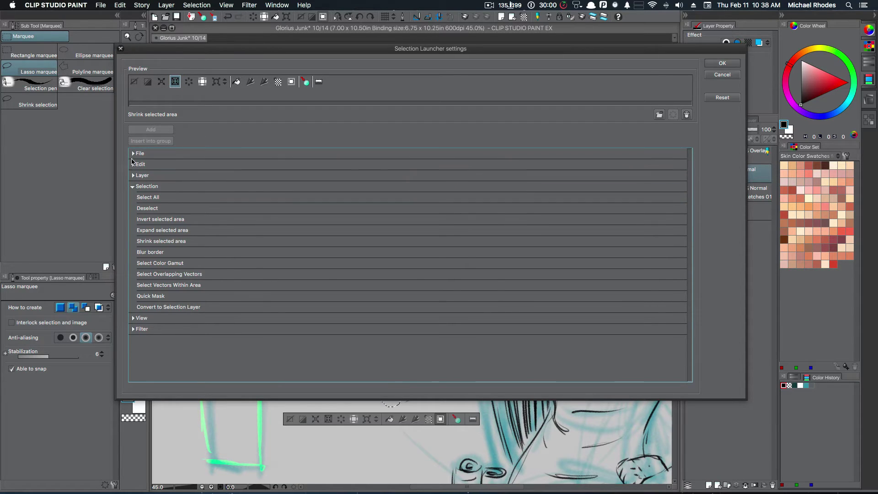
click(147, 254)
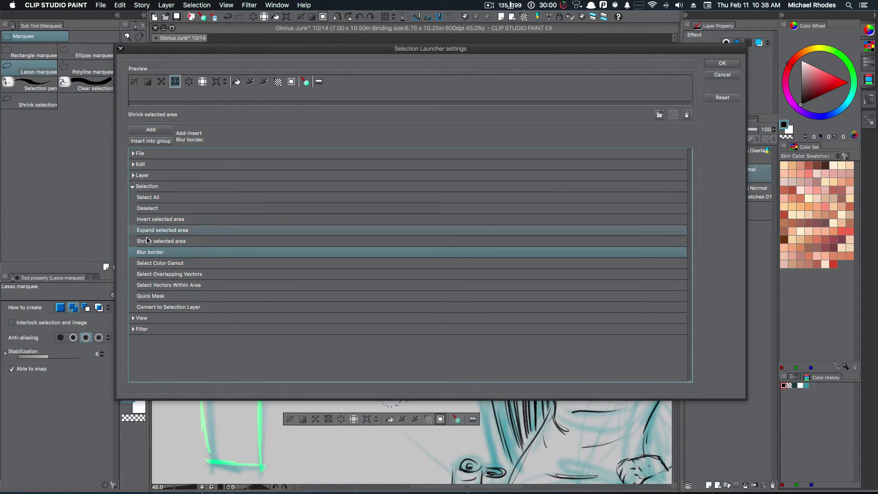
click(149, 142)
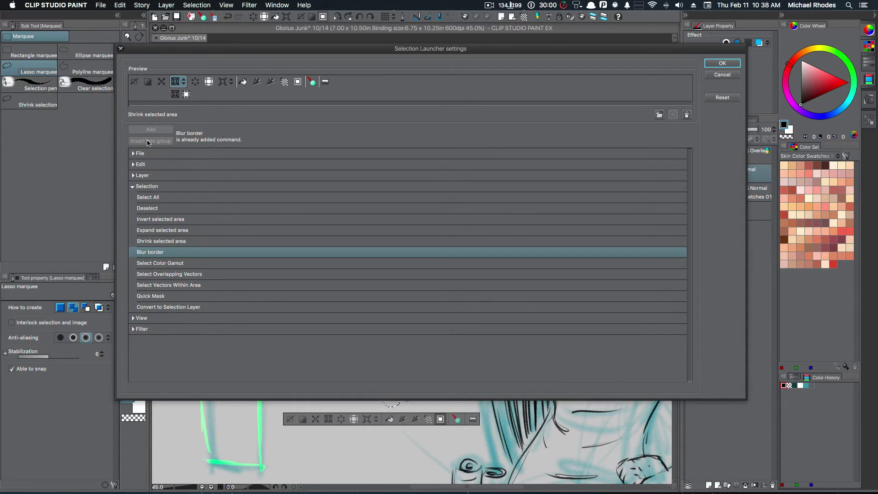
click(182, 83)
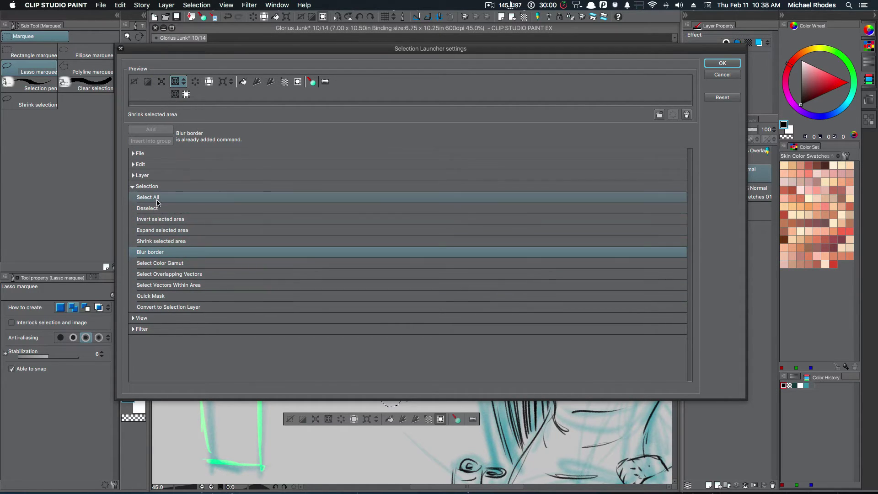
click(722, 63)
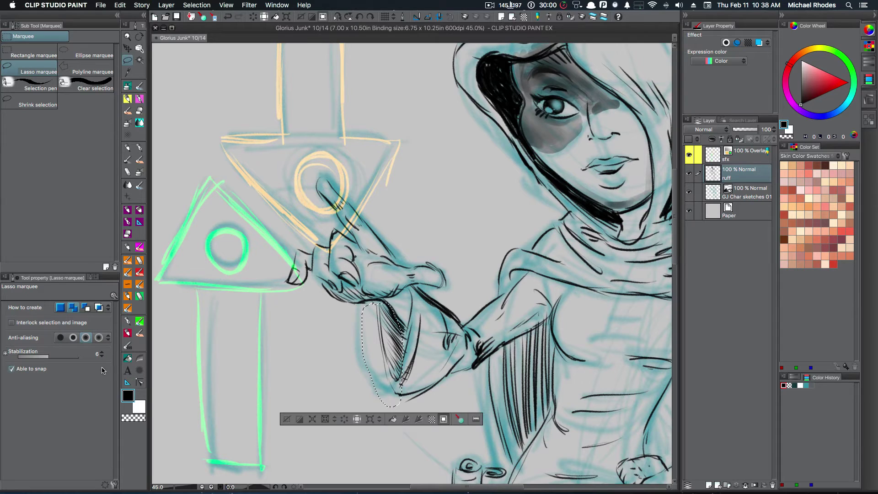
Deselect the sleeve opening and reselect the same area.
click(197, 6)
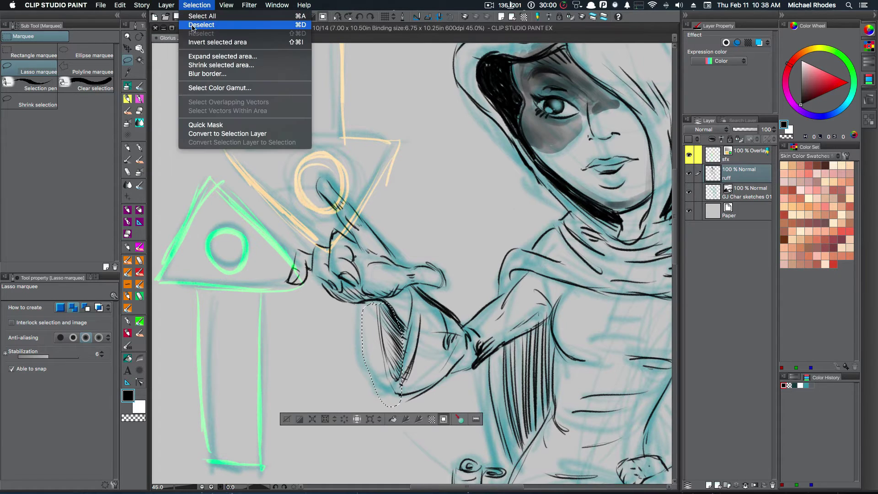
click(193, 22)
click(190, 6)
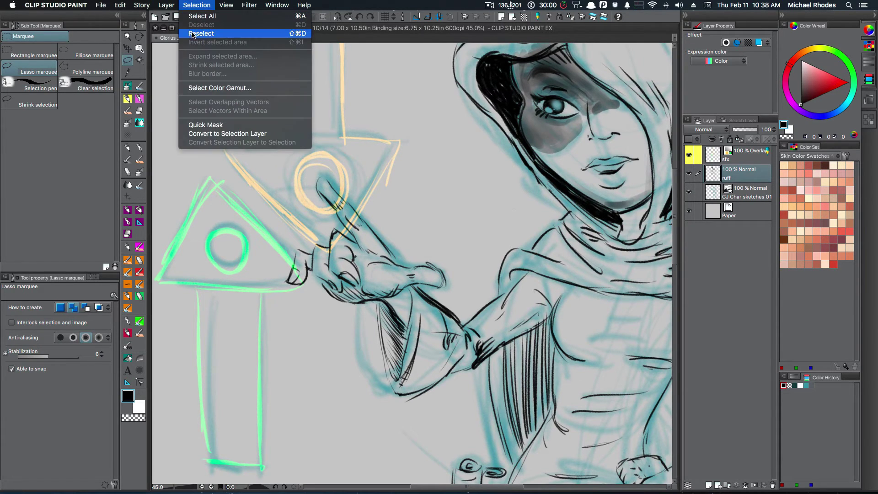
click(194, 32)
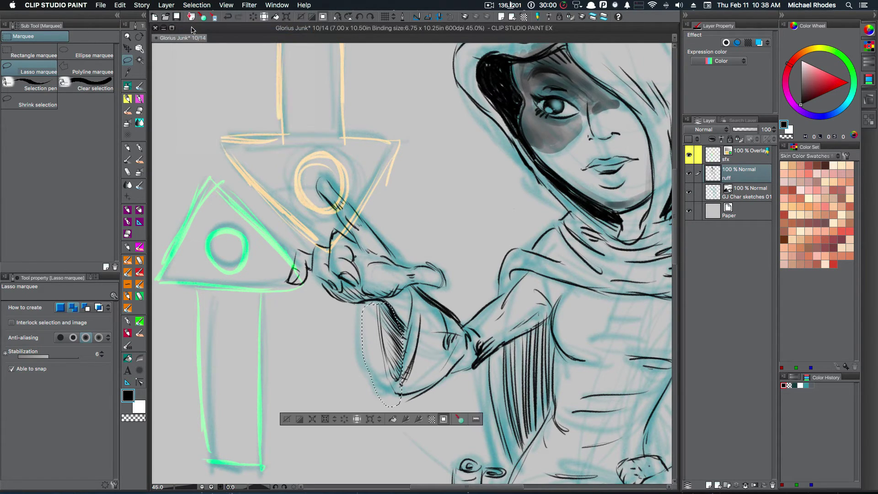
Check the Selection Launcher group that combines Shrink selected area with Blur border.
click(335, 420)
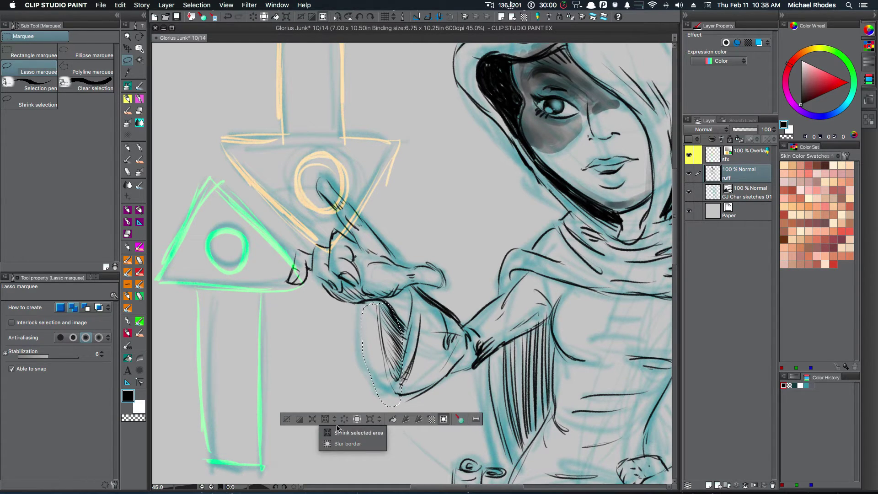
click(312, 420)
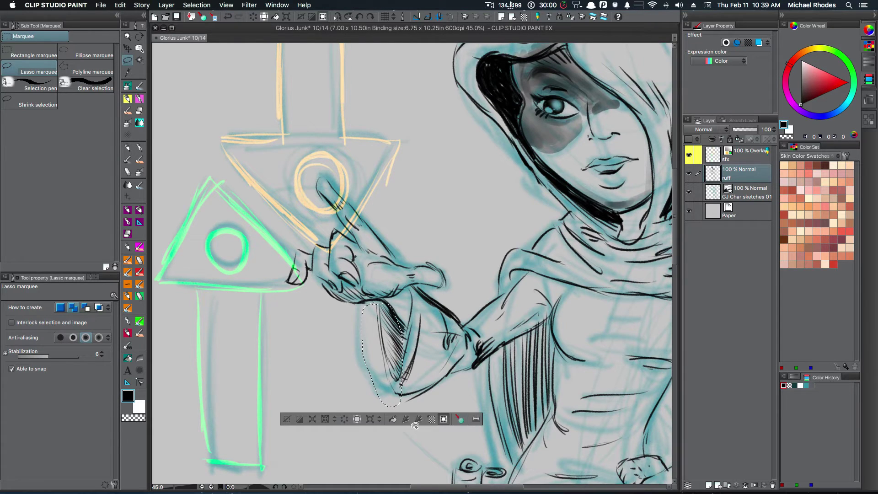
Try to merge Expand selected area into the Shrink selected area and Blur border group as its first command in the Selection Launcher settings.
click(477, 420)
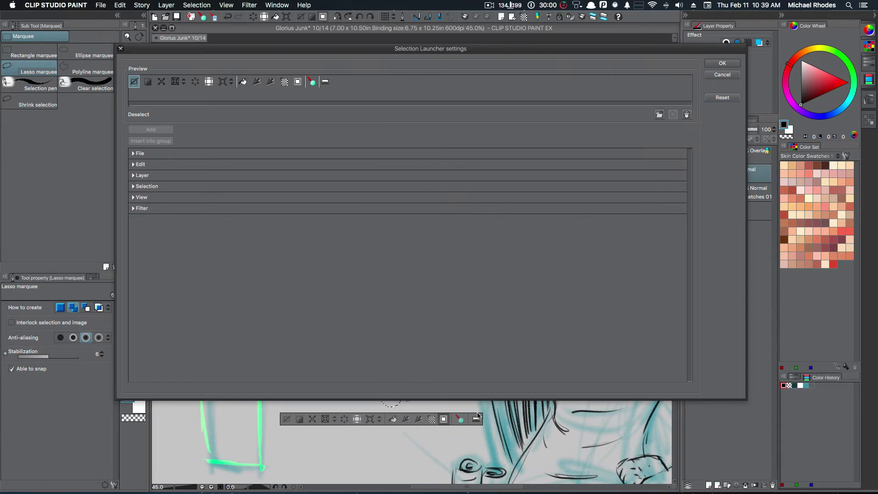
click(162, 82)
drag(168, 84, 175, 83)
click(167, 95)
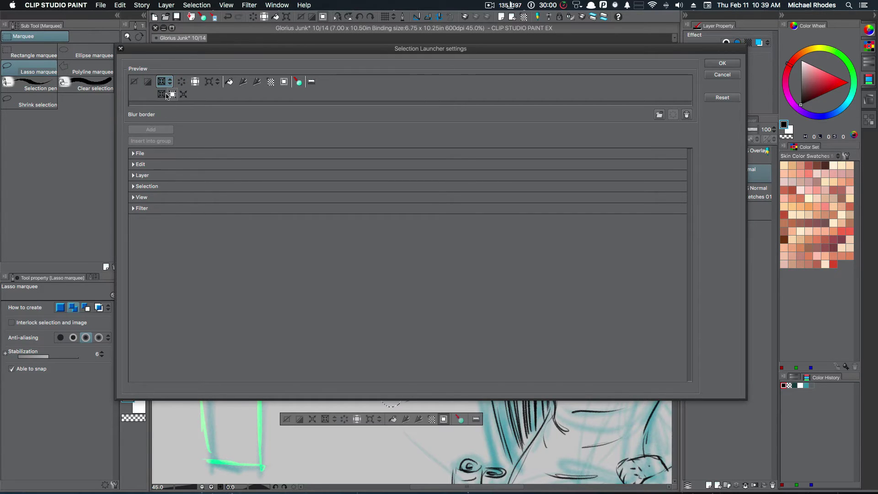
drag(184, 95, 156, 95)
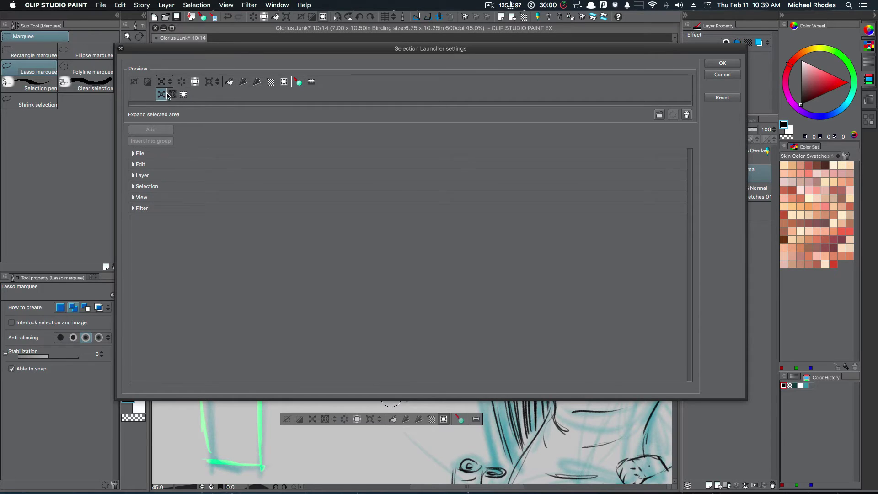
Review the Expand selected area, Shrink selected area and Blur border entries in the group, and discard the Selection Launcher changes.
click(161, 94)
click(171, 93)
click(179, 95)
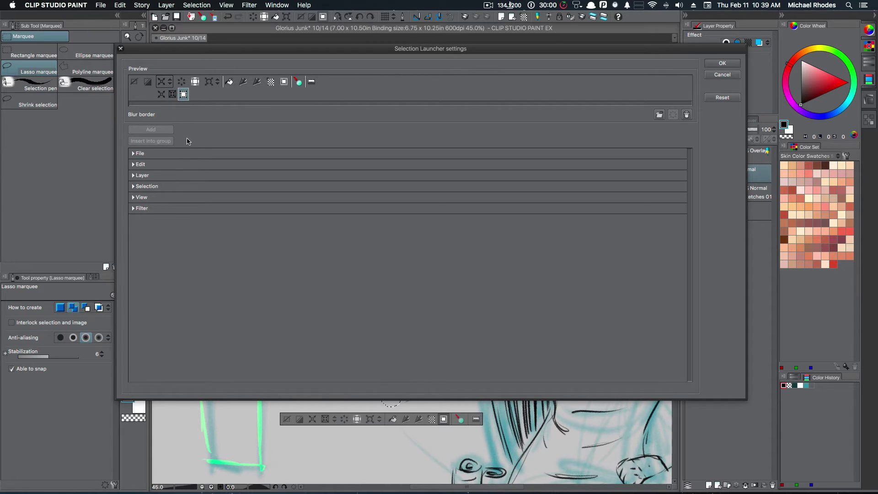
click(161, 94)
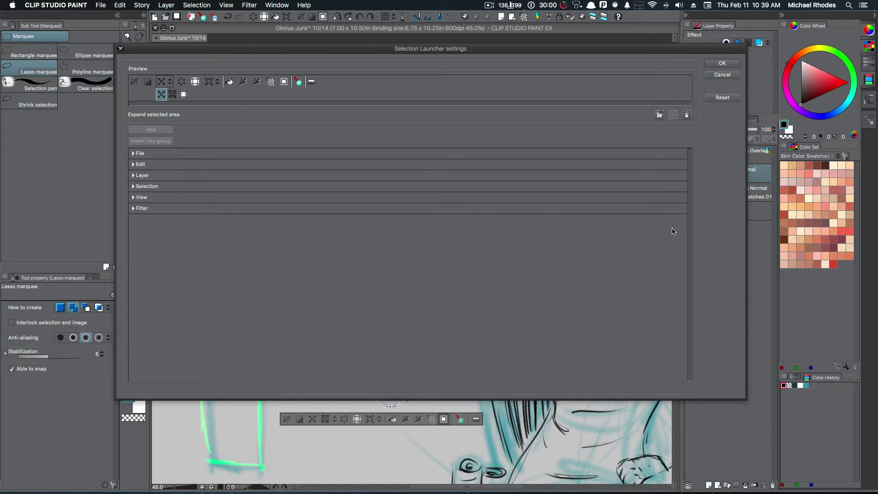
click(717, 77)
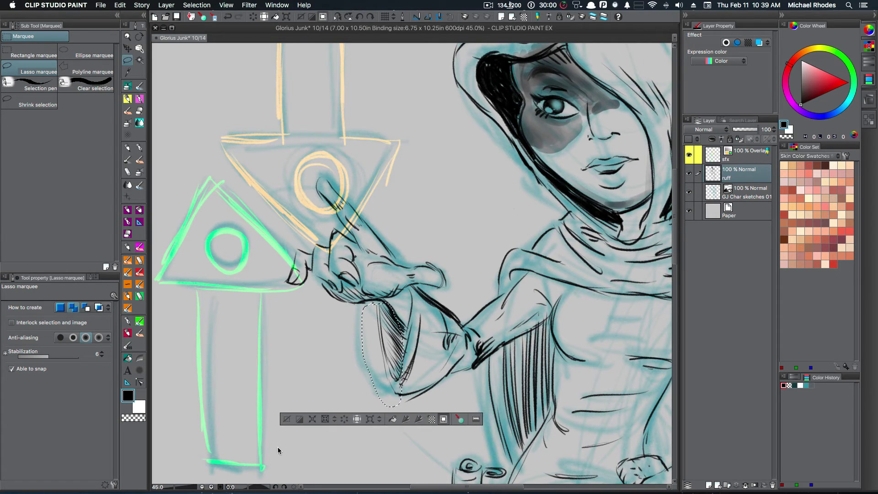
Deselect the sleeve opening and register the current layout as a workspace named "Workspace 160211".
click(287, 419)
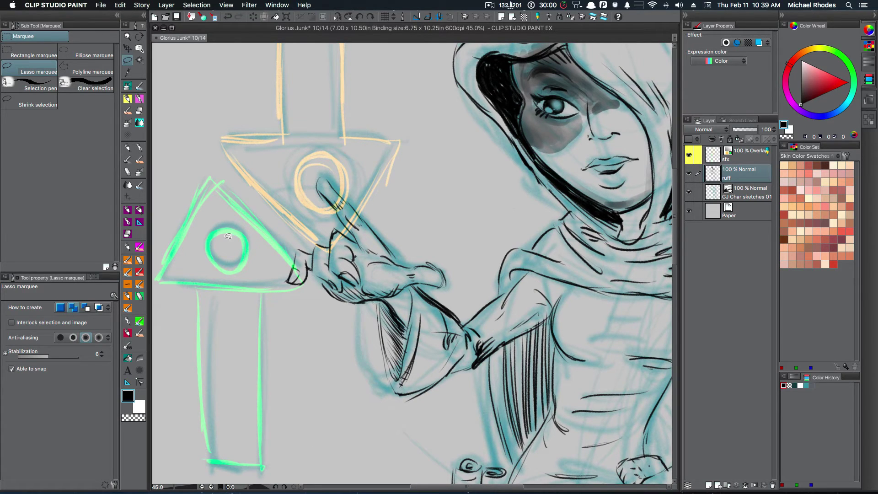
click(277, 6)
mouse_move(284, 68)
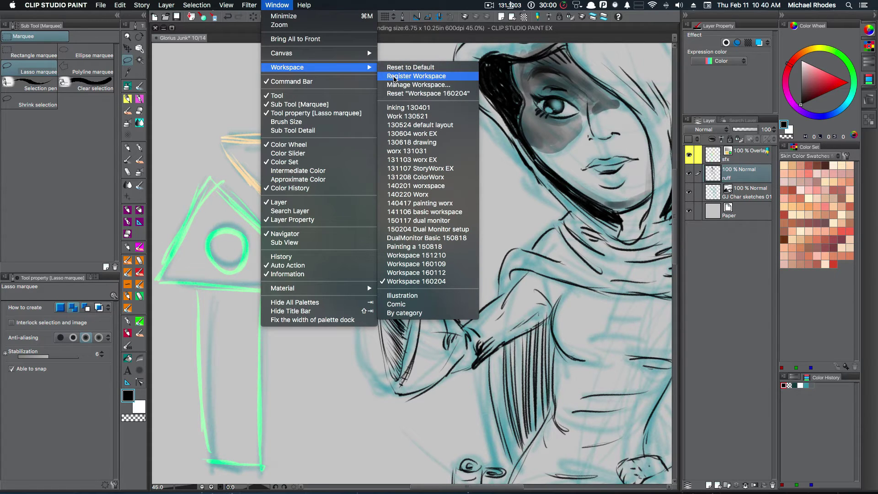
click(394, 77)
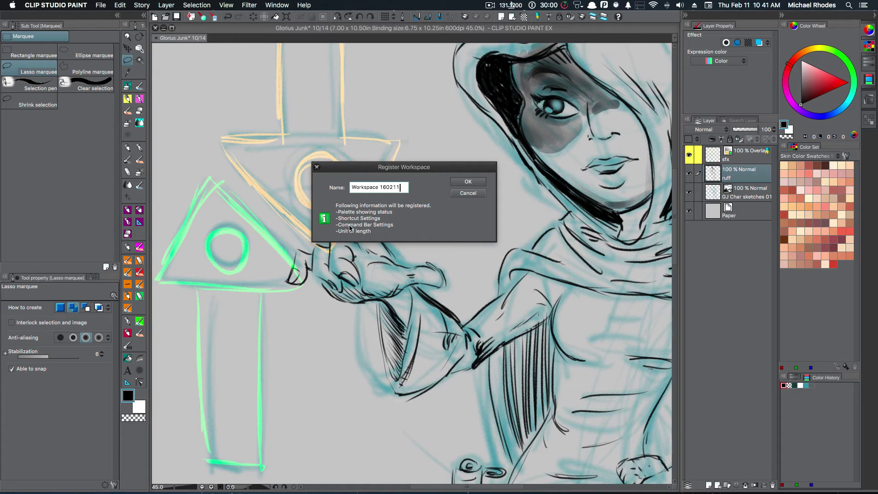
click(467, 183)
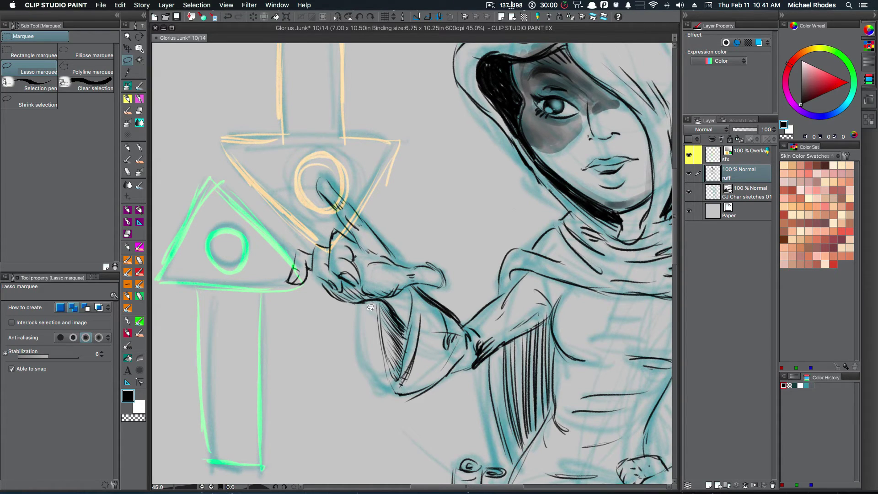
Lasso the character's sleeve opening and start a Mesh Transformation on it from the Selection Launcher.
mouse_move(370, 307)
mouse_down()
mouse_move(382, 303)
mouse_move(401, 401)
mouse_move(368, 308)
mouse_up()
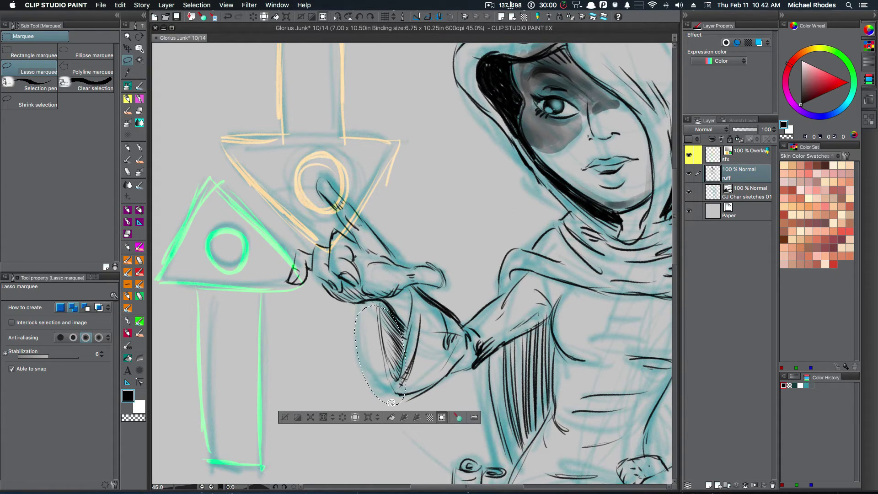
click(377, 418)
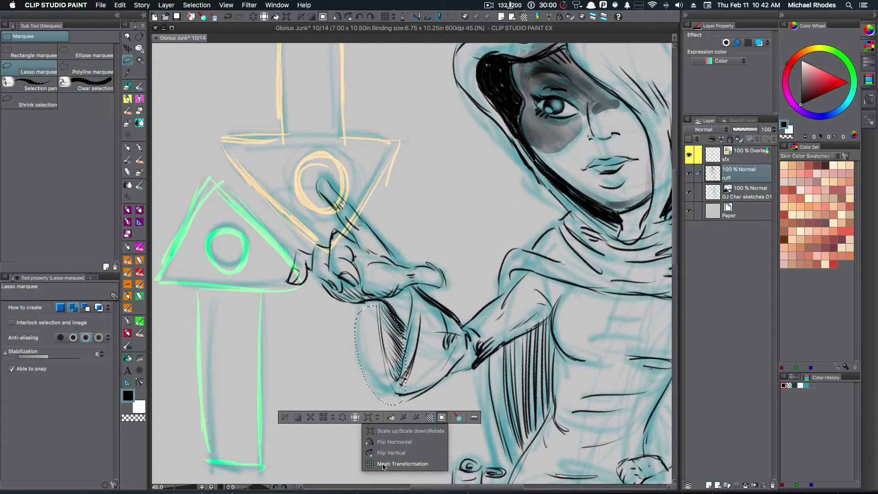
click(384, 464)
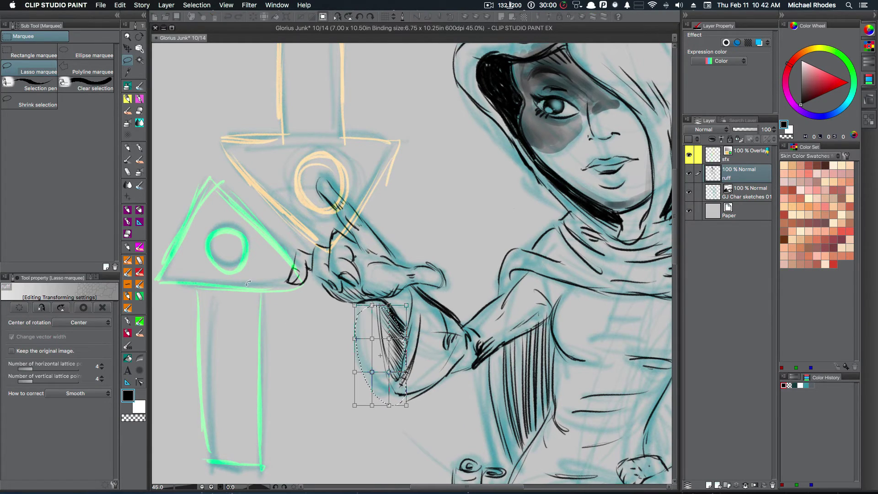
Look up where Mesh Transformation sits among the Transform commands, cancel the transformation and deselect the sleeve opening.
click(120, 6)
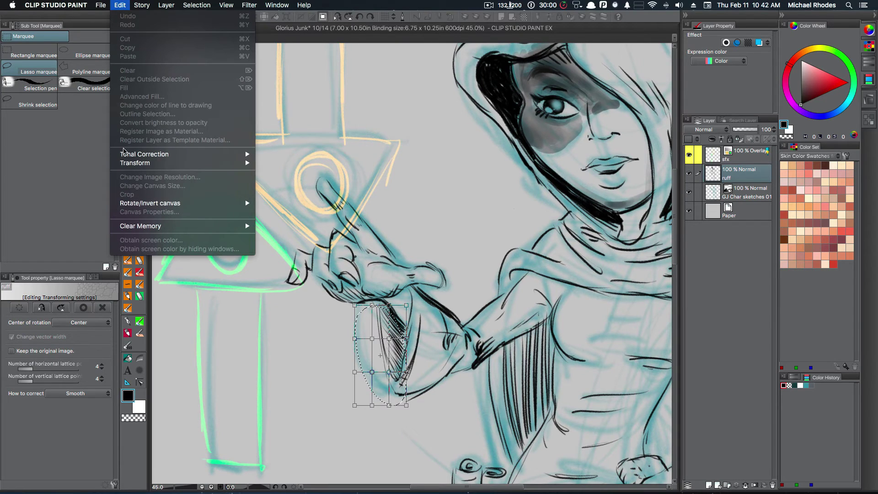
mouse_move(247, 165)
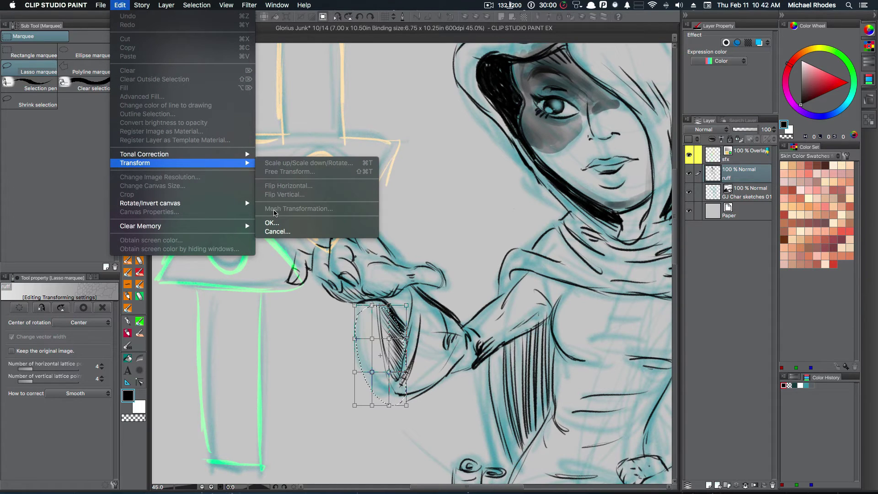
click(279, 322)
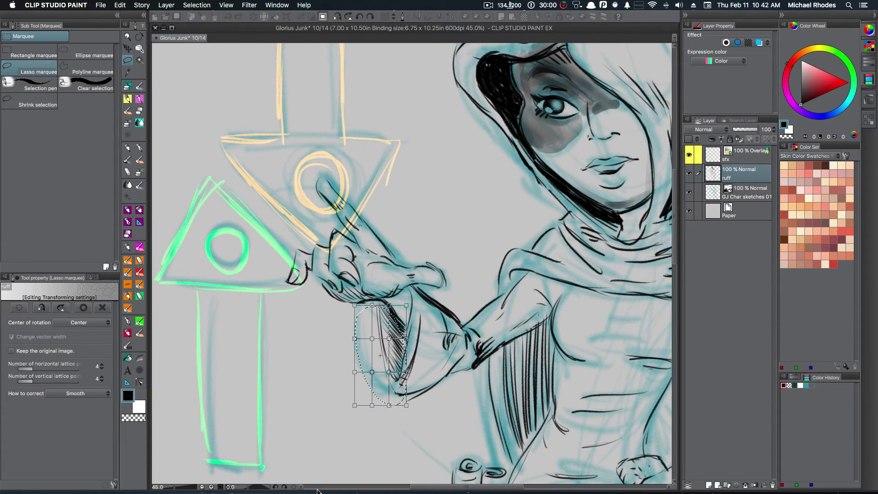
click(102, 308)
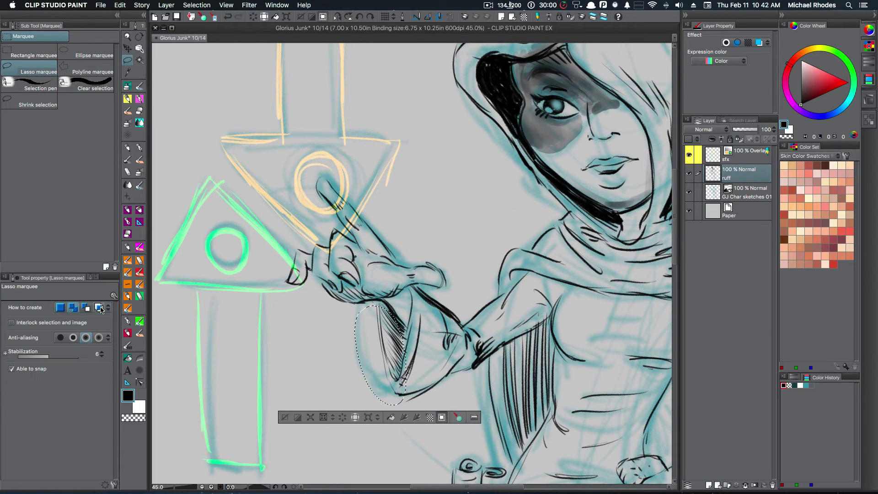
click(284, 418)
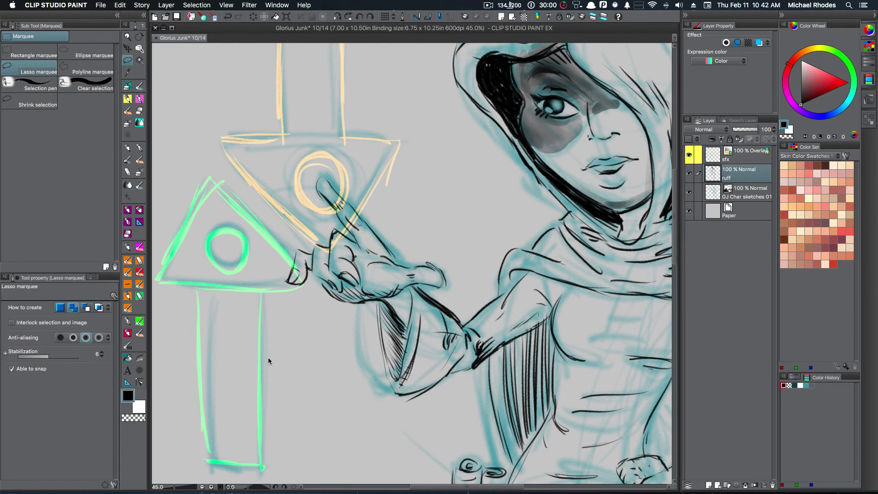
Add the text "law lord" near the handwritten note beside the figure, enlarge it to a size of about 100.1 and move it up.
key(super+0)
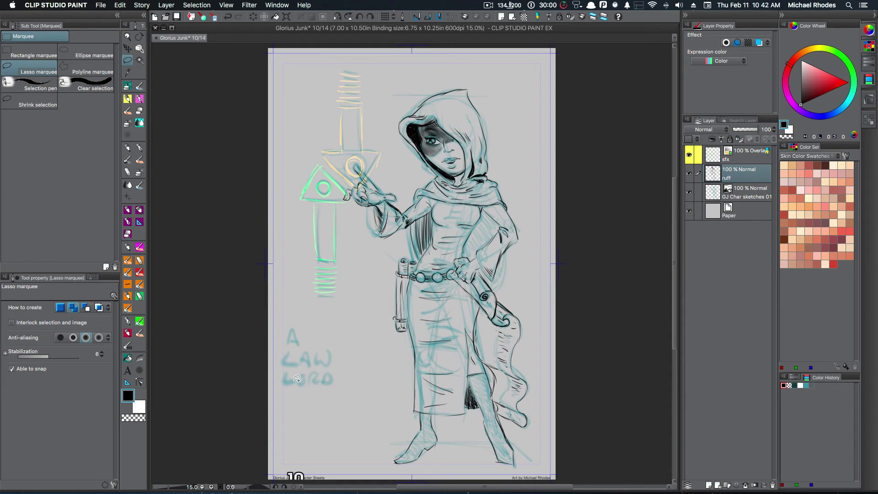
click(128, 371)
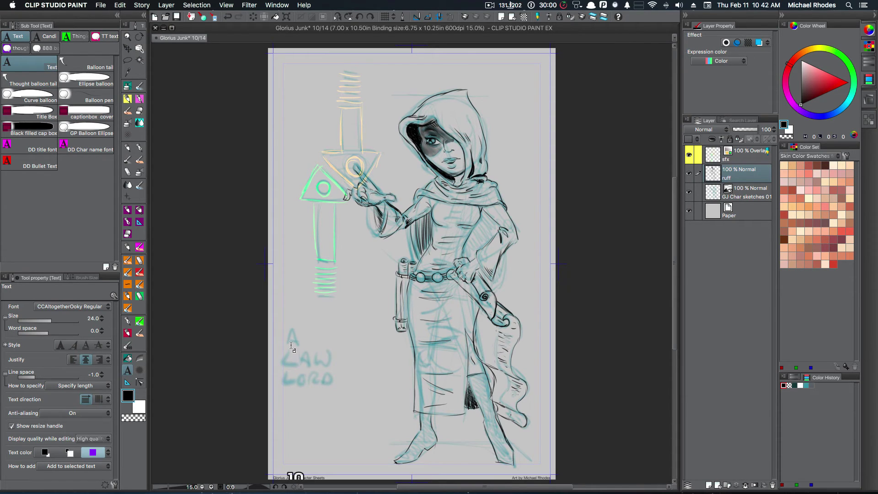
click(292, 351)
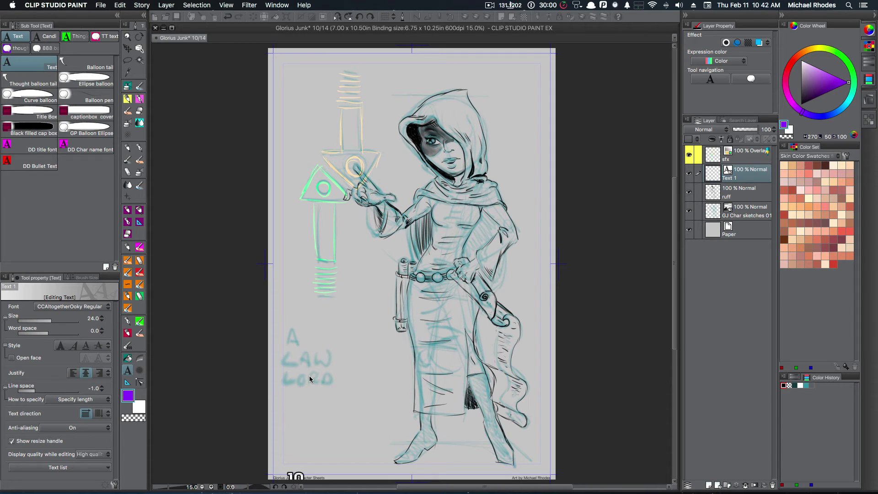
text(law)
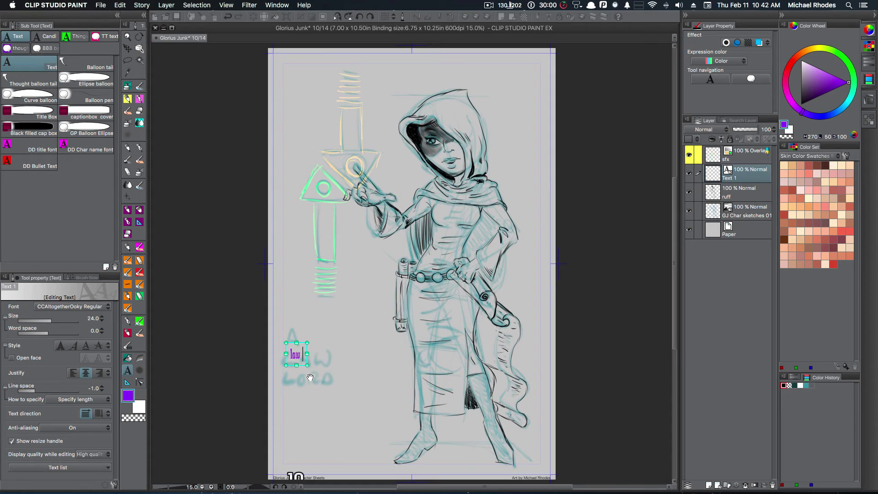
text( lord)
drag(319, 365, 401, 411)
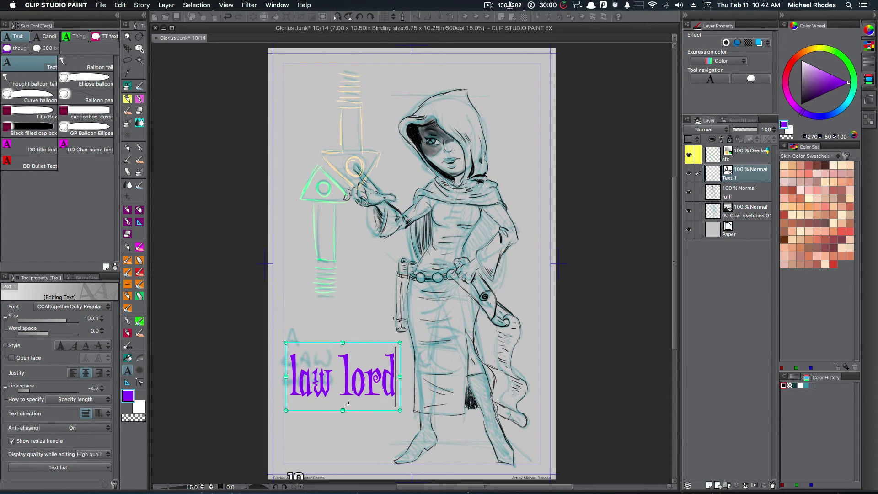
drag(348, 404, 345, 374)
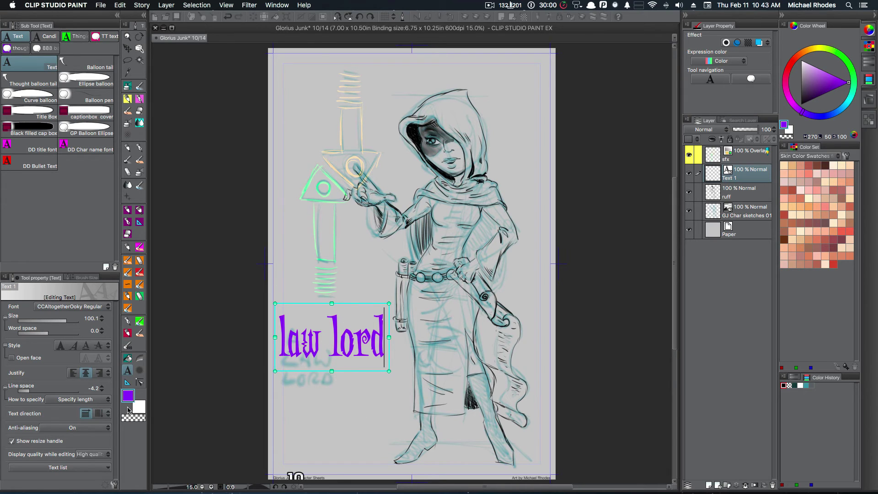
Finish editing the "law lord" text and rasterize its layer.
click(127, 48)
click(128, 36)
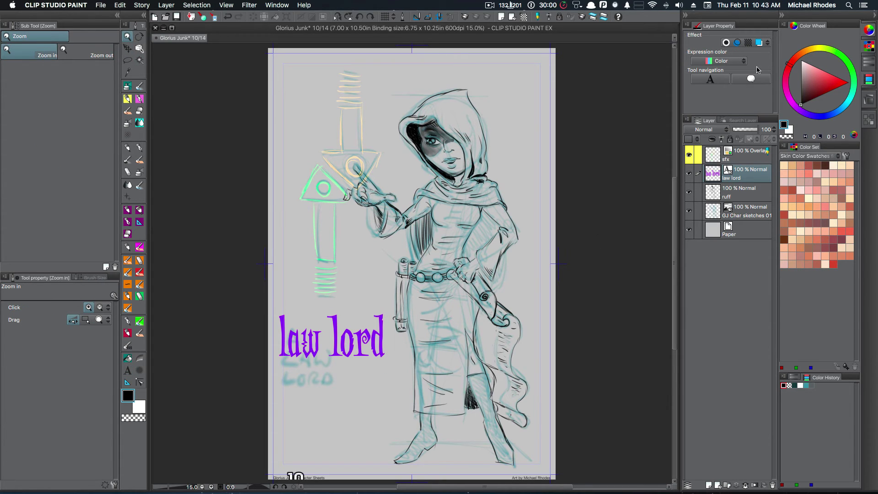
right_click(741, 180)
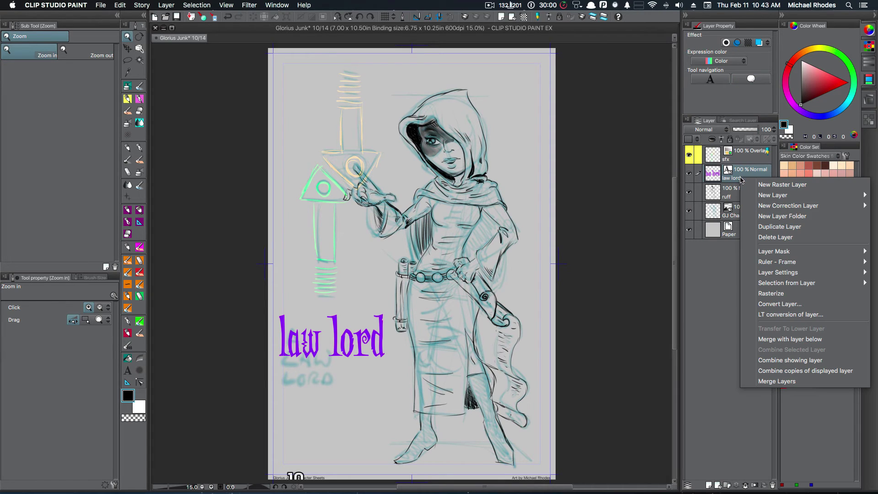
click(769, 294)
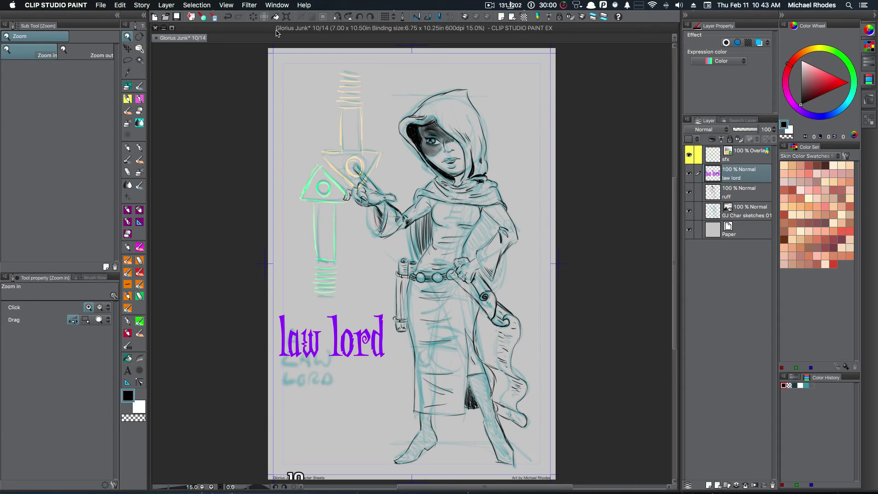
Turn off Aspect type for the Rectangle marquee and select the entire "law lord" lettering.
click(127, 60)
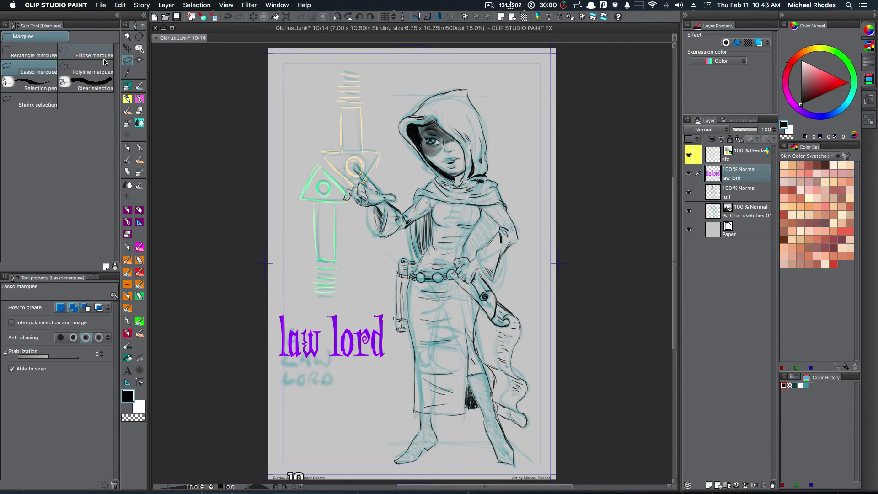
click(20, 52)
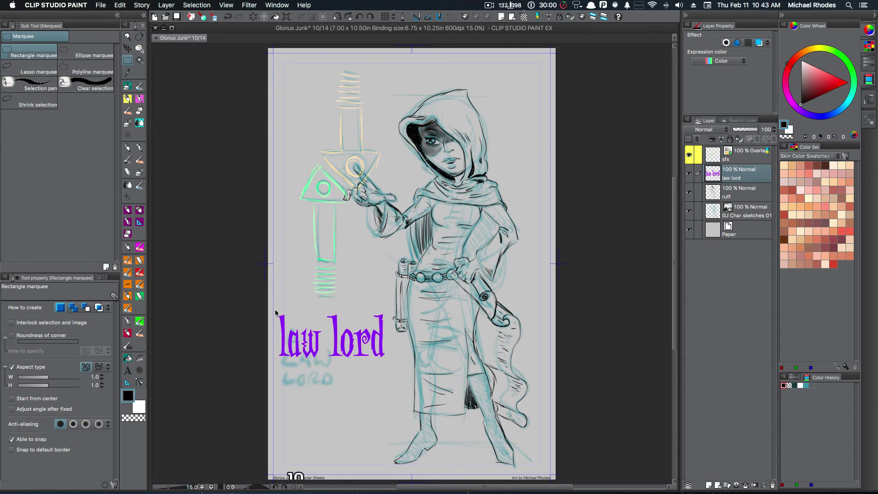
drag(273, 310, 339, 377)
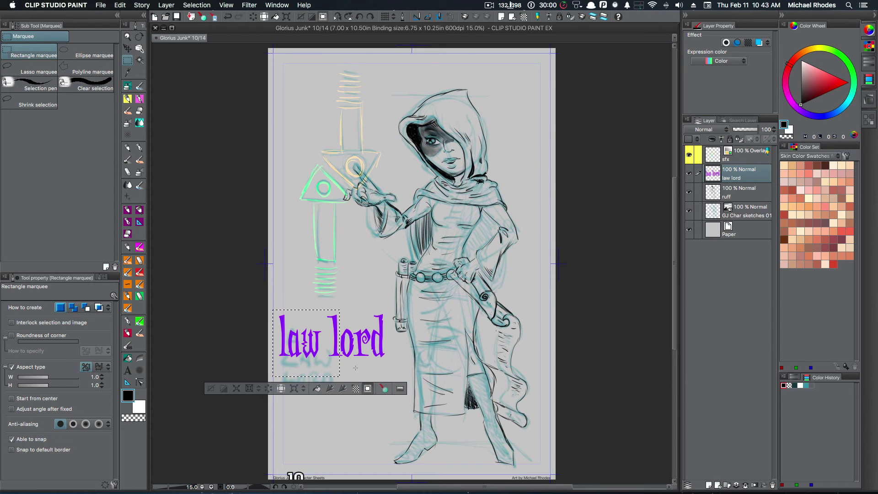
click(12, 367)
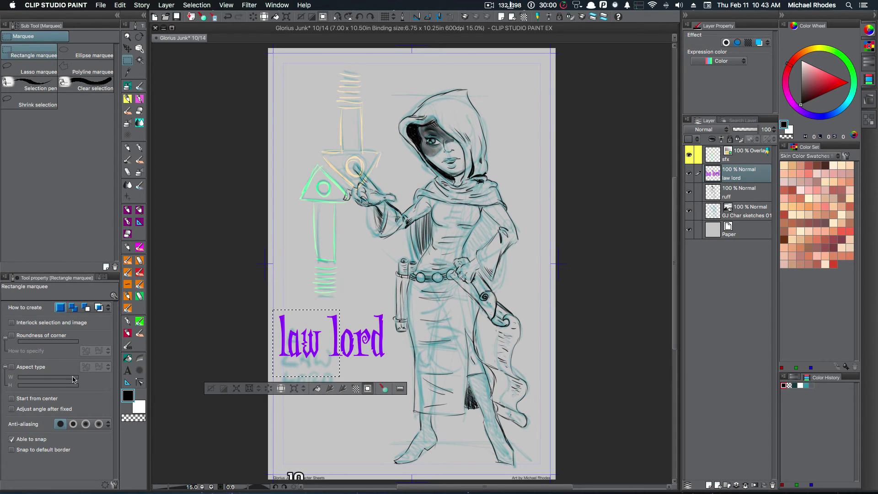
click(271, 340)
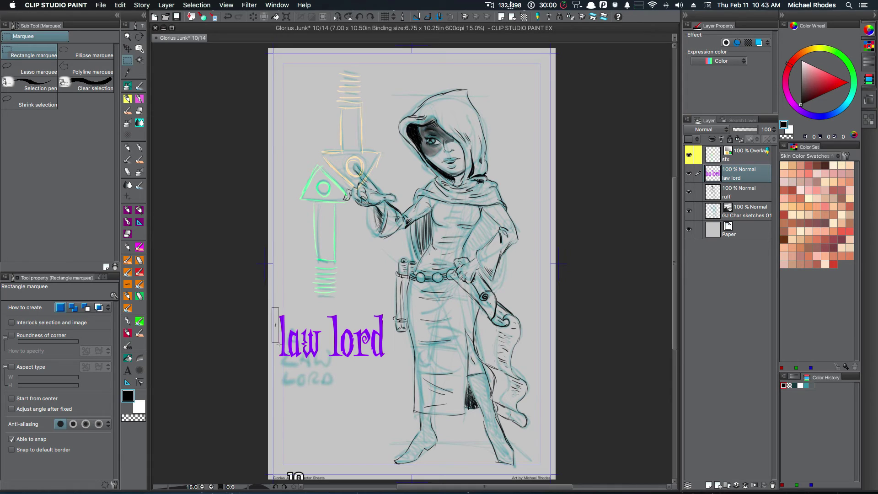
drag(351, 353, 391, 362)
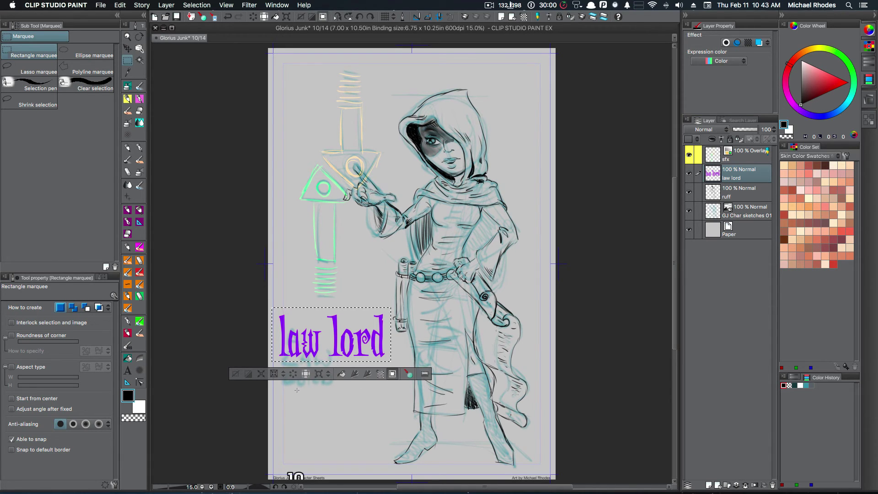
Start a Mesh Transformation on the selected "law lord" lettering with 8 horizontal and 2 vertical lattice points.
click(329, 374)
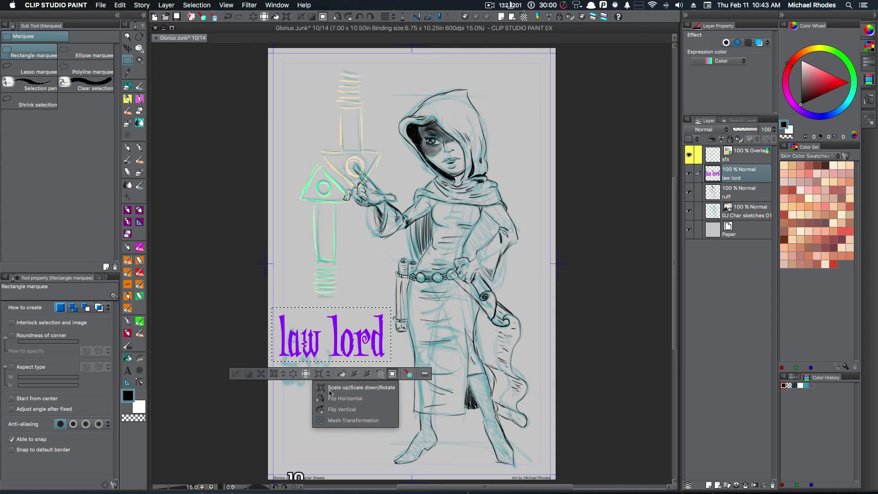
click(339, 421)
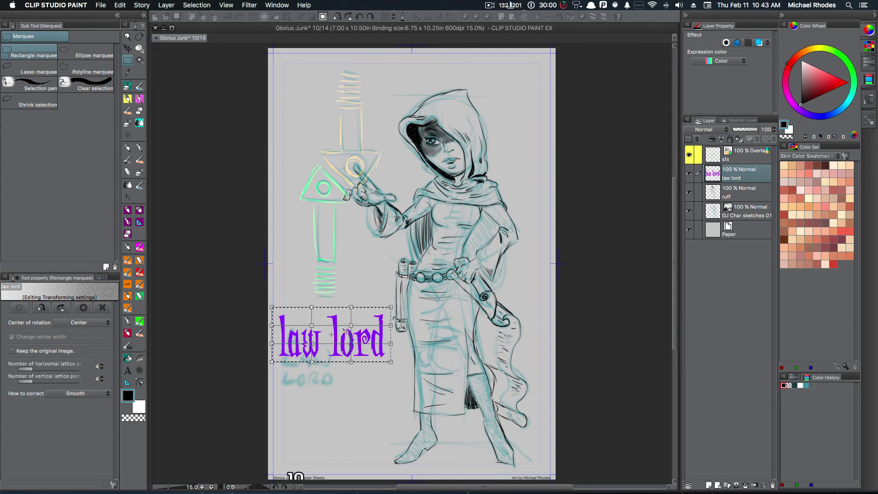
click(101, 381)
click(101, 377)
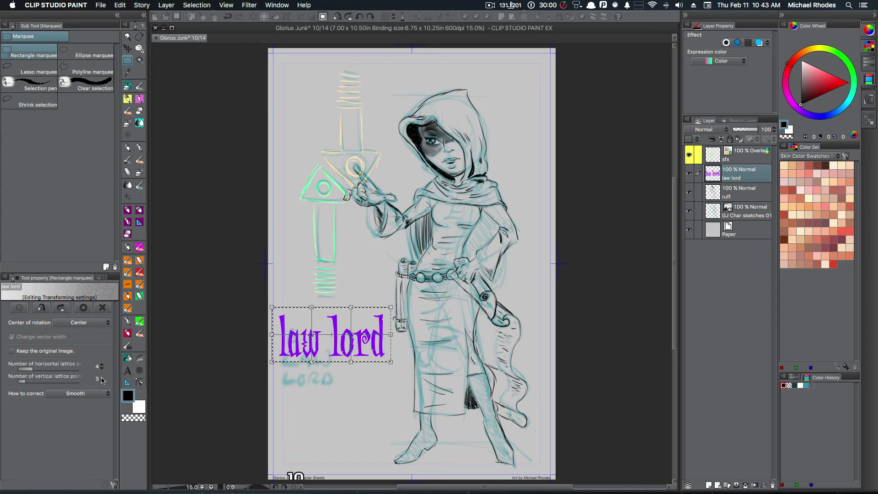
click(102, 381)
click(102, 381)
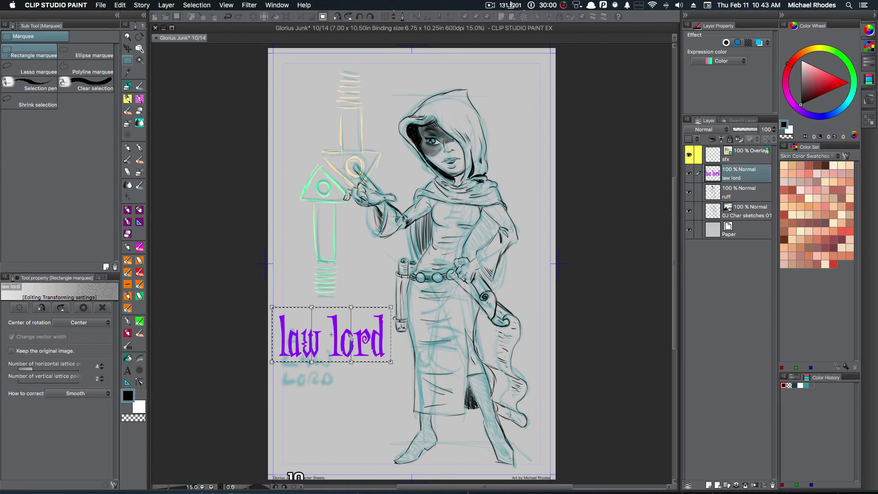
click(102, 365)
click(102, 365)
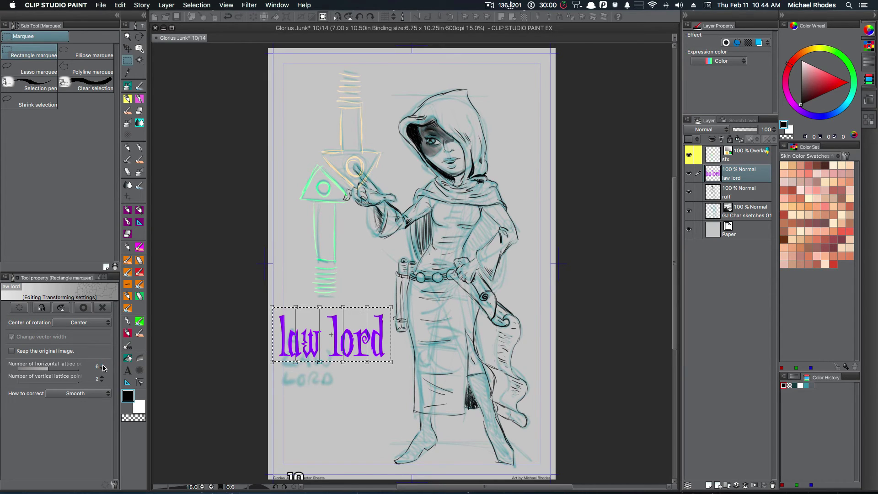
click(102, 365)
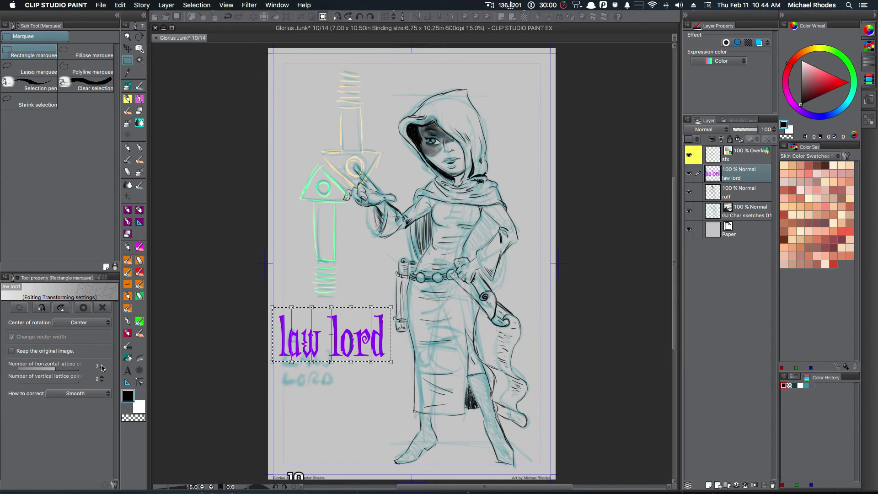
click(102, 365)
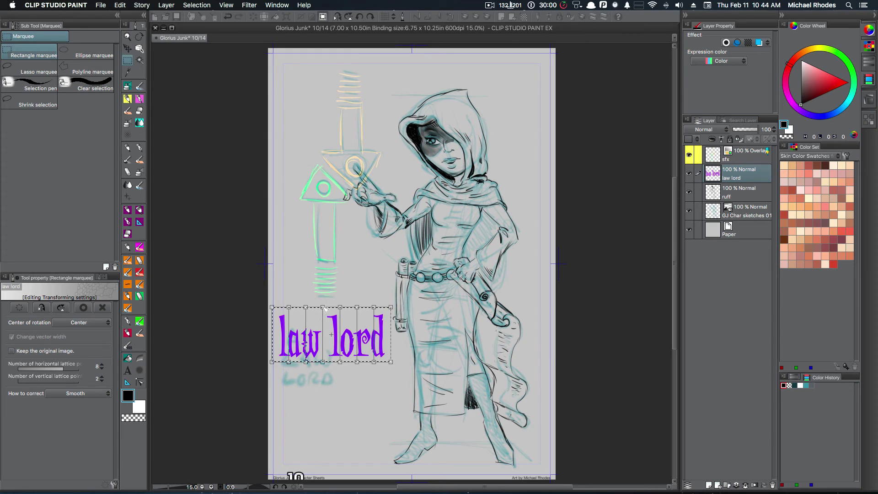
Try to bend the "law lord" lettering into a wave by moving its mesh points, cancel the transformation and deselect.
click(341, 308)
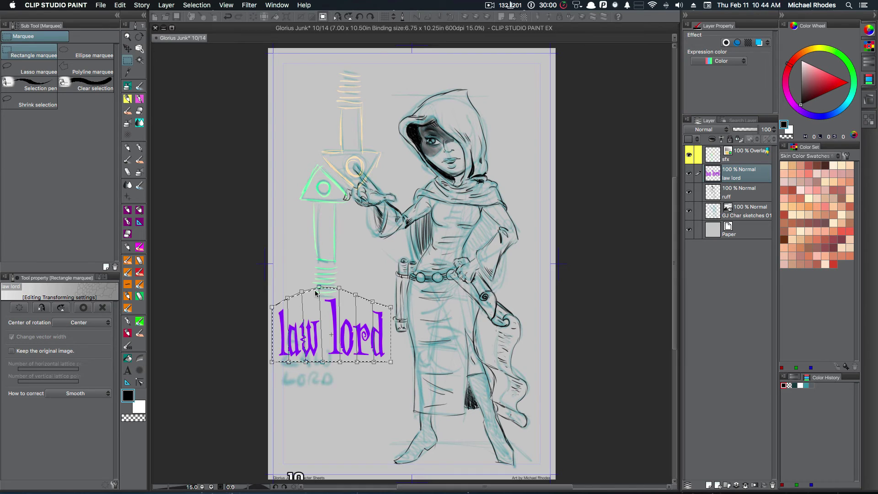
drag(318, 289, 321, 289)
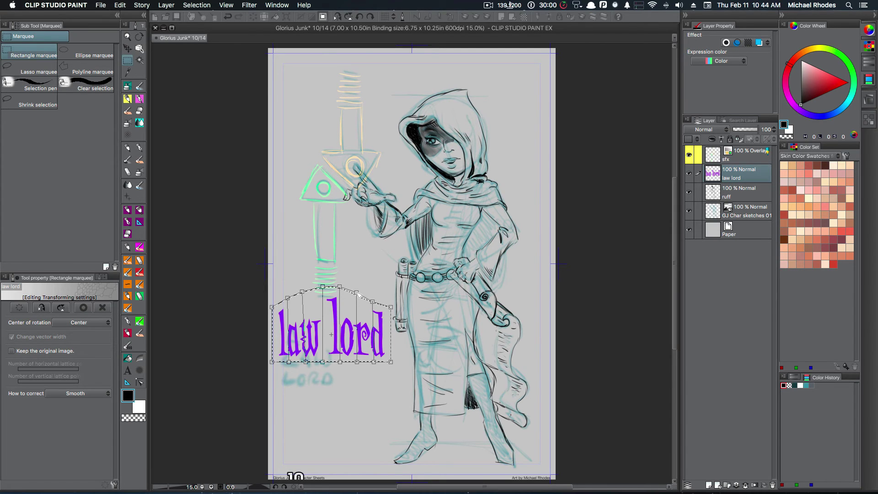
drag(303, 293, 305, 293)
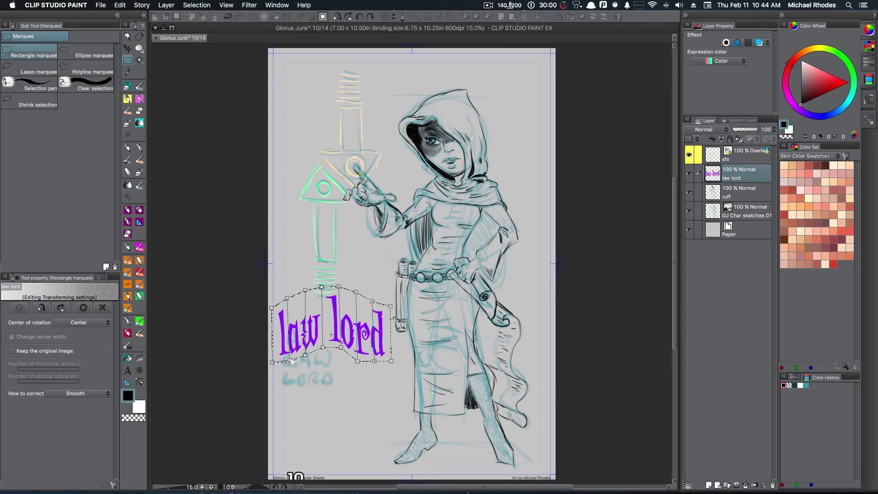
drag(307, 354, 307, 354)
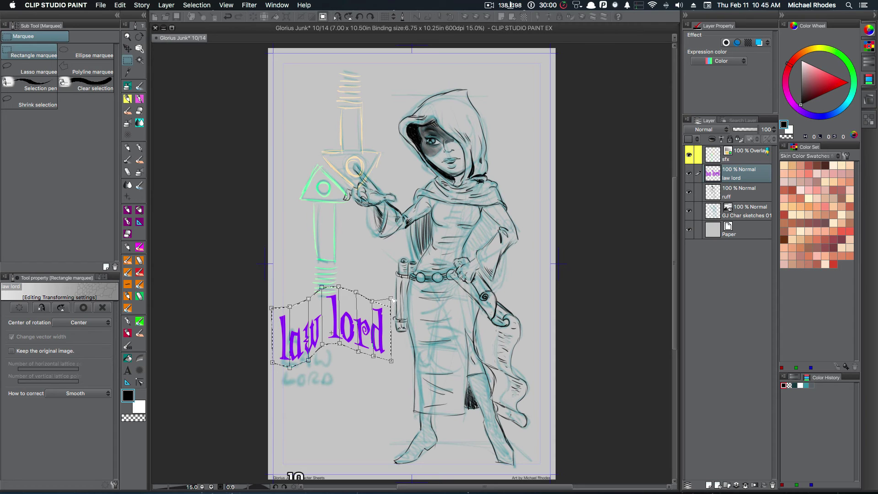
drag(390, 306, 390, 296)
drag(391, 361, 392, 354)
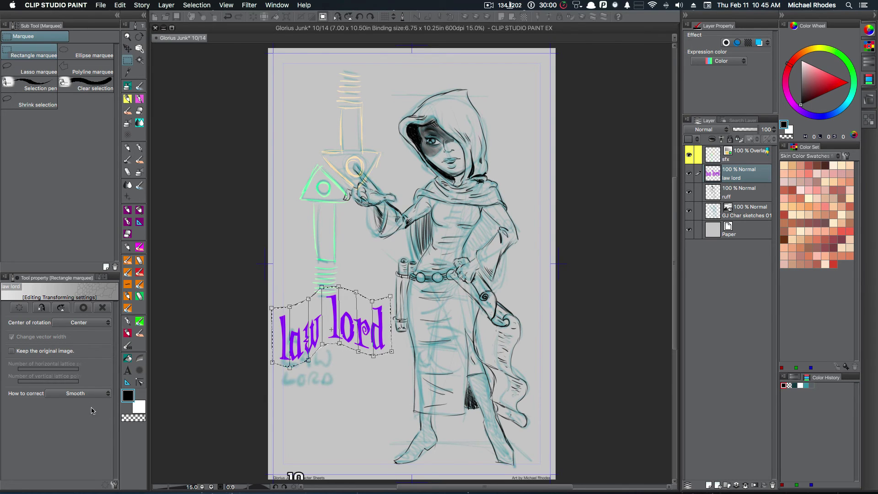
click(103, 308)
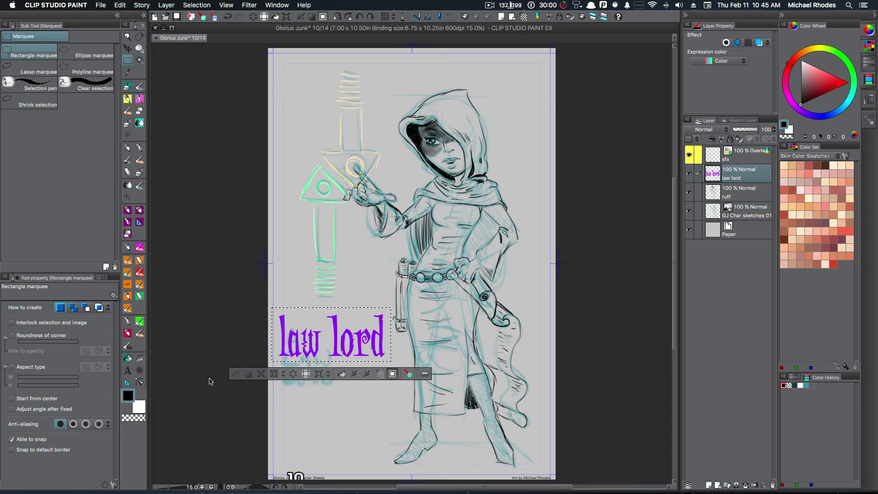
click(210, 380)
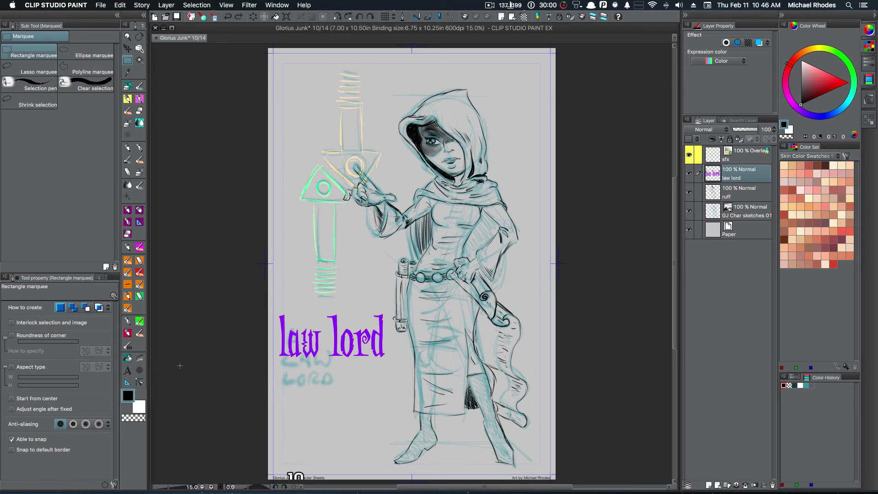
Select the whole "law lord" lettering again and start a Mesh Transformation with 9 horizontal and 2 vertical lattice points.
drag(278, 341, 390, 365)
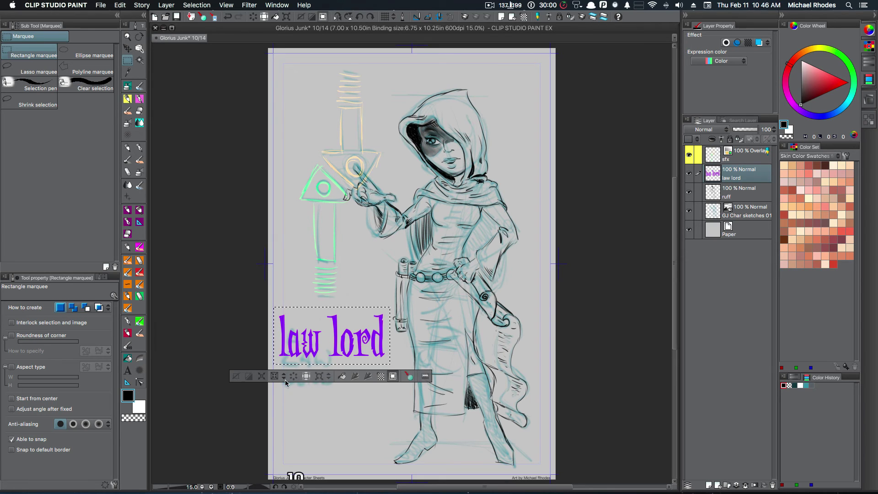
click(328, 377)
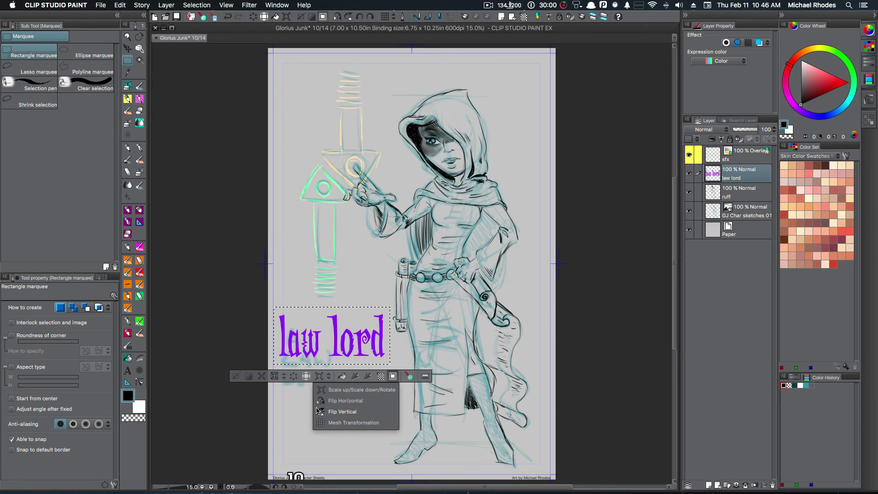
click(337, 423)
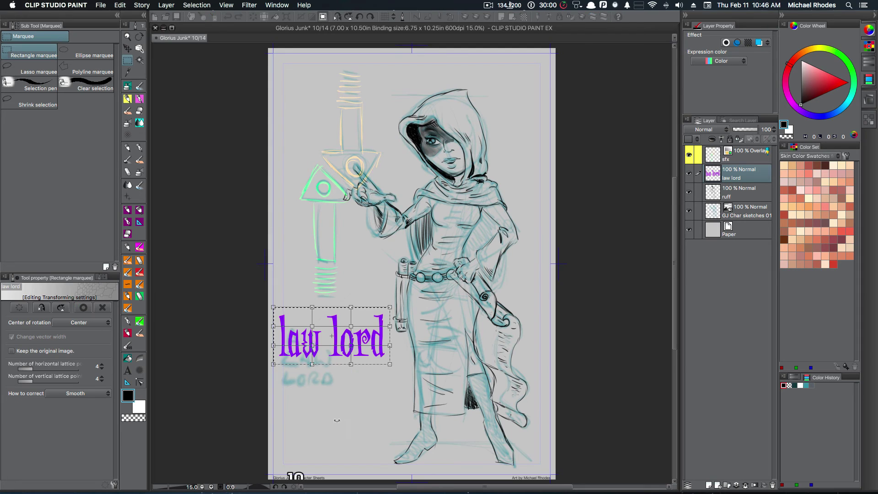
click(102, 364)
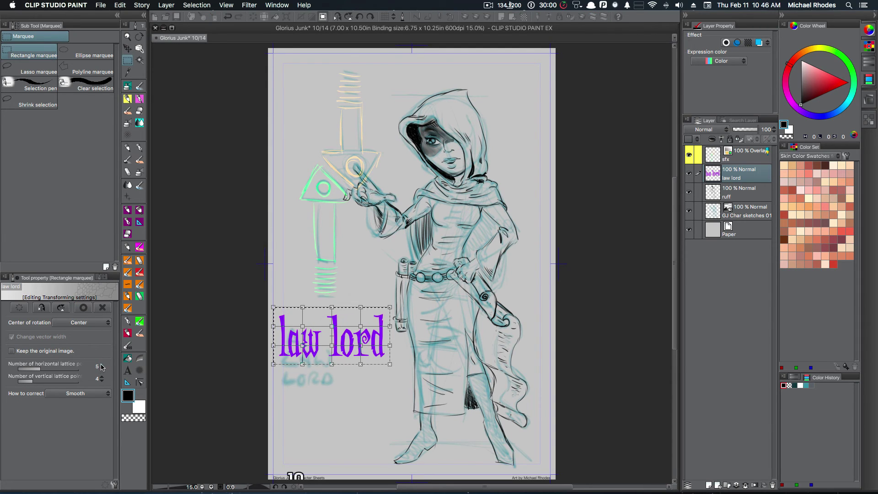
click(102, 365)
click(102, 365)
click(104, 365)
click(102, 365)
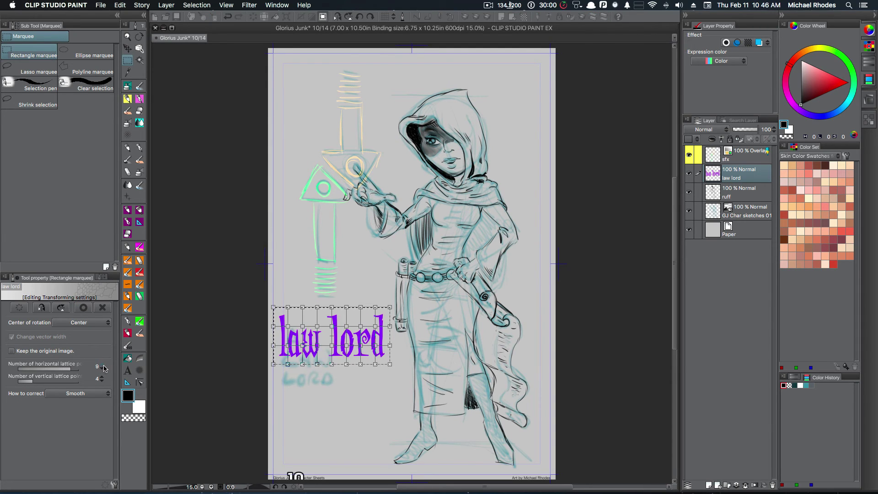
click(102, 381)
click(102, 381)
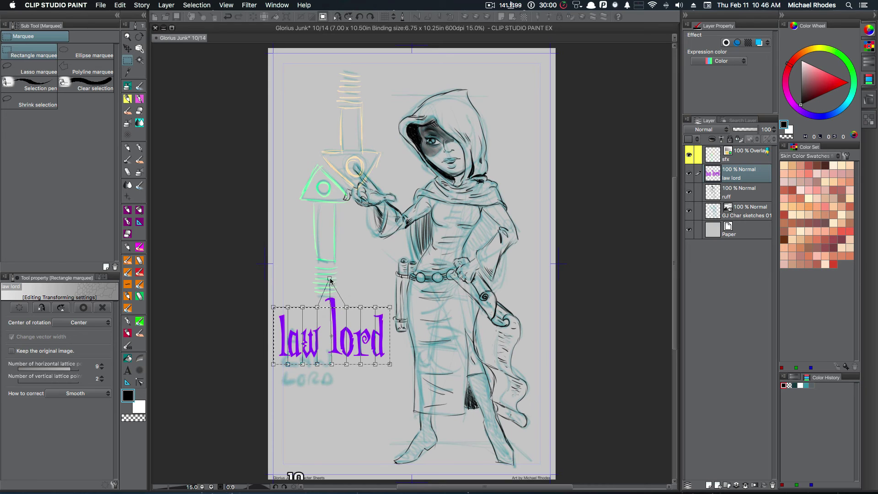
Shape the upper and lower mesh points of the "law lord" lettering into a waving flag and apply the transformation.
drag(331, 281, 332, 281)
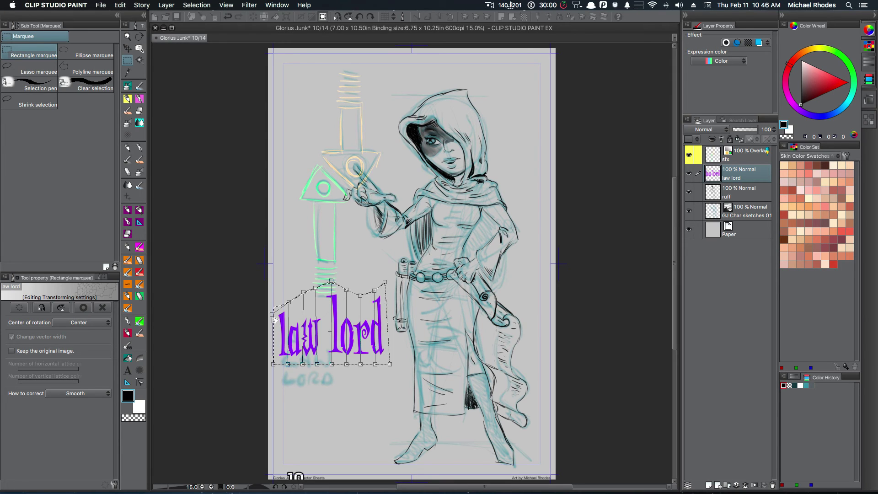
drag(315, 289, 316, 286)
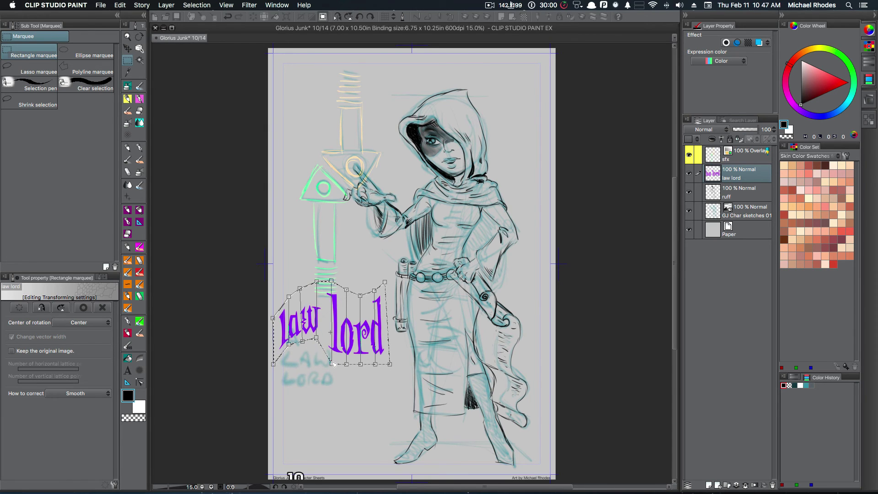
drag(331, 348, 332, 341)
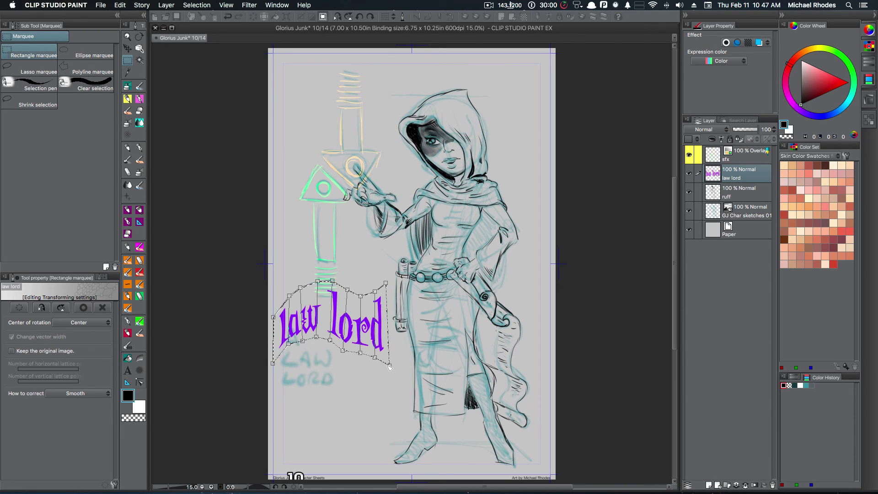
drag(373, 359, 375, 354)
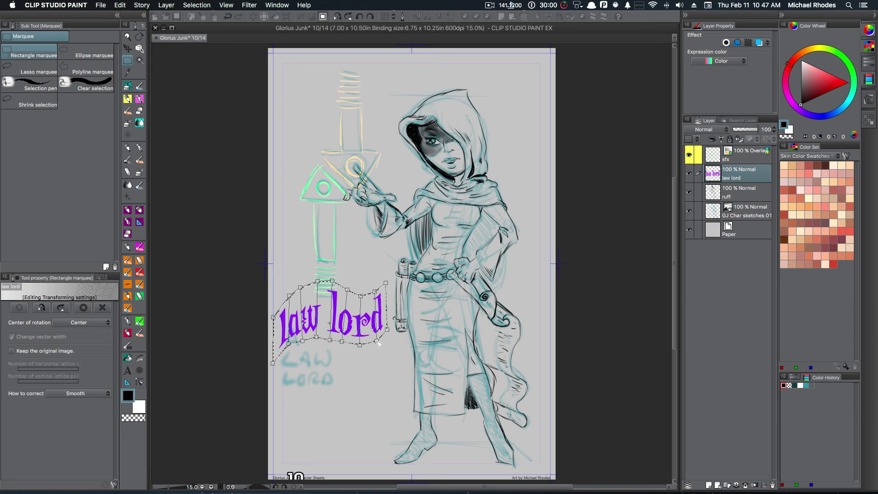
drag(377, 343, 378, 343)
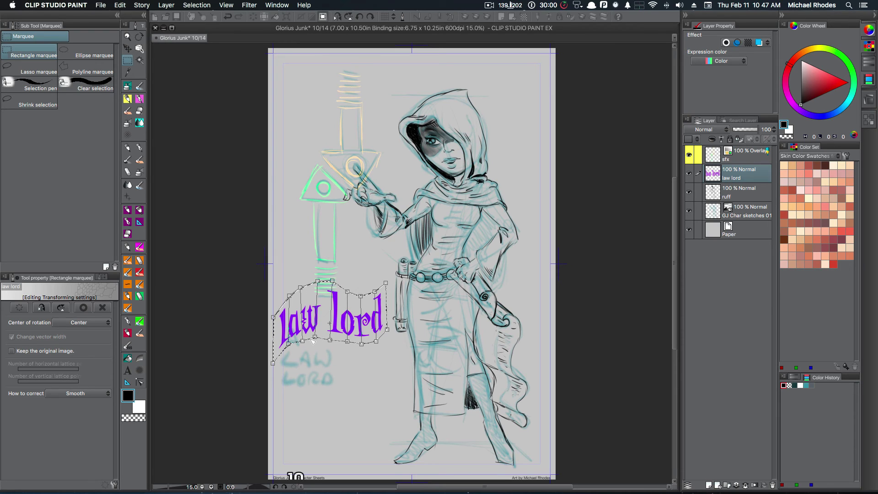
drag(313, 340, 314, 335)
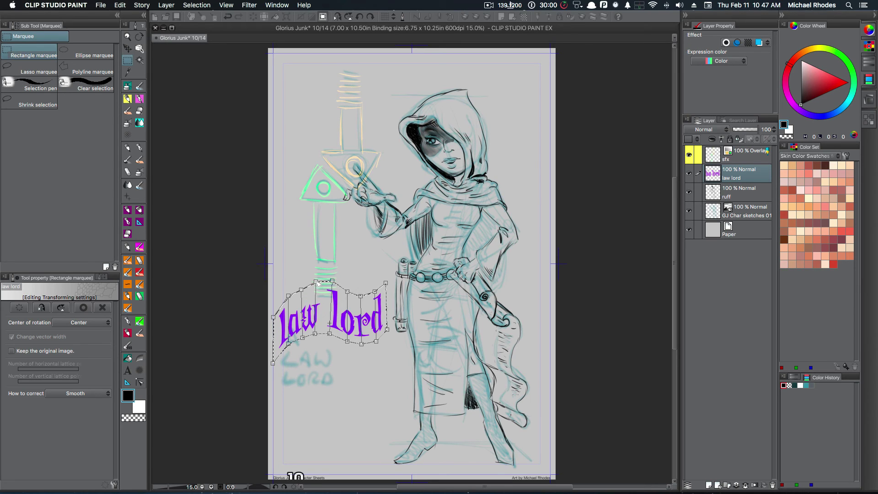
drag(318, 283, 317, 282)
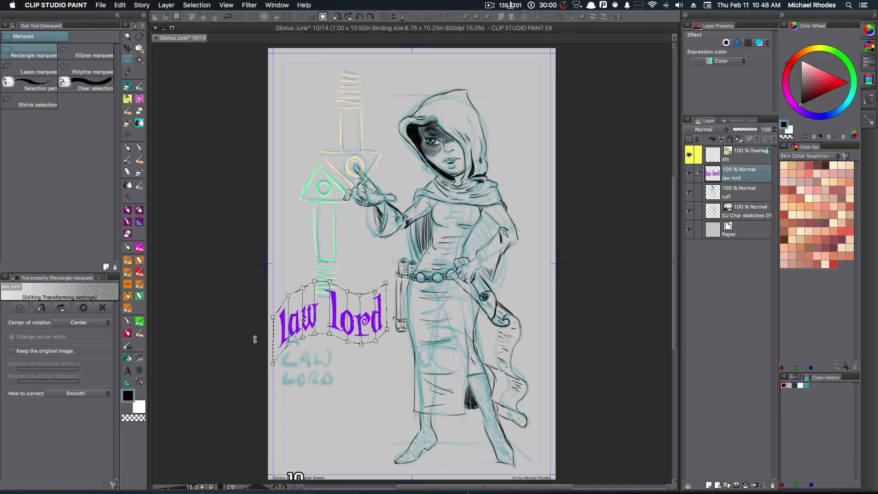
click(83, 310)
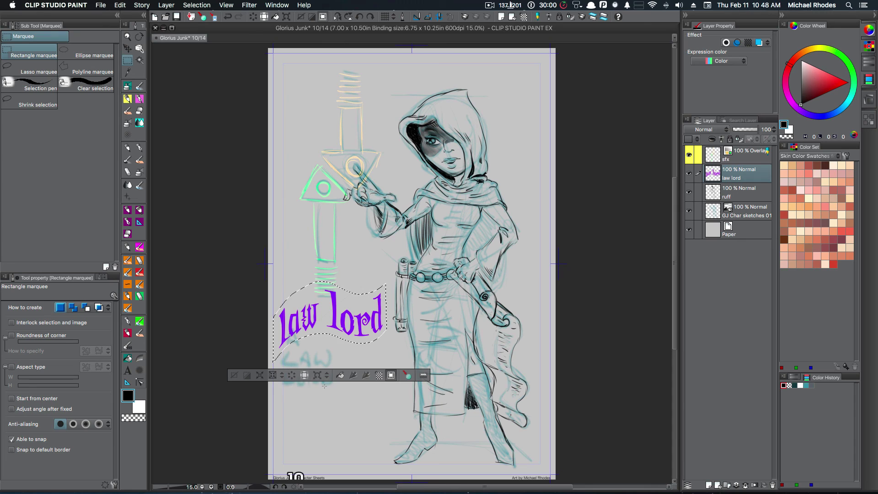
Try scaling the waved "law lord" lettering to 105 wide and 128 high, with Keep ratio of original image turned off.
key(super+t)
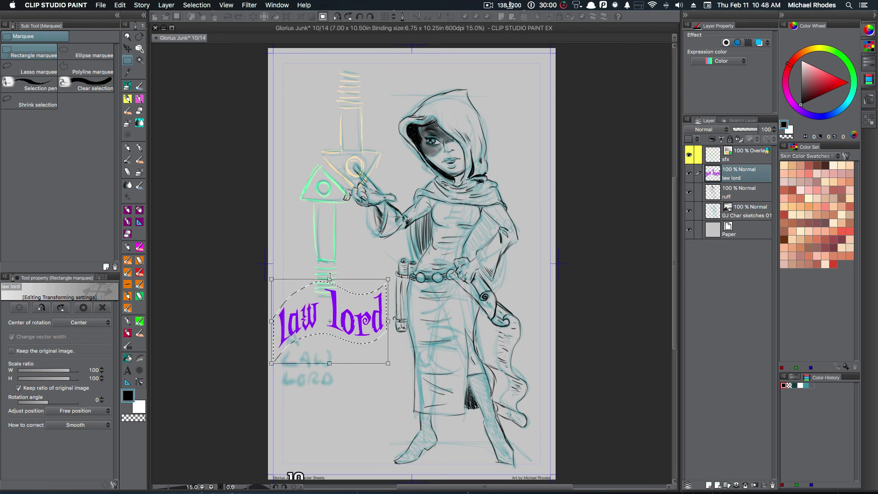
drag(330, 276, 330, 278)
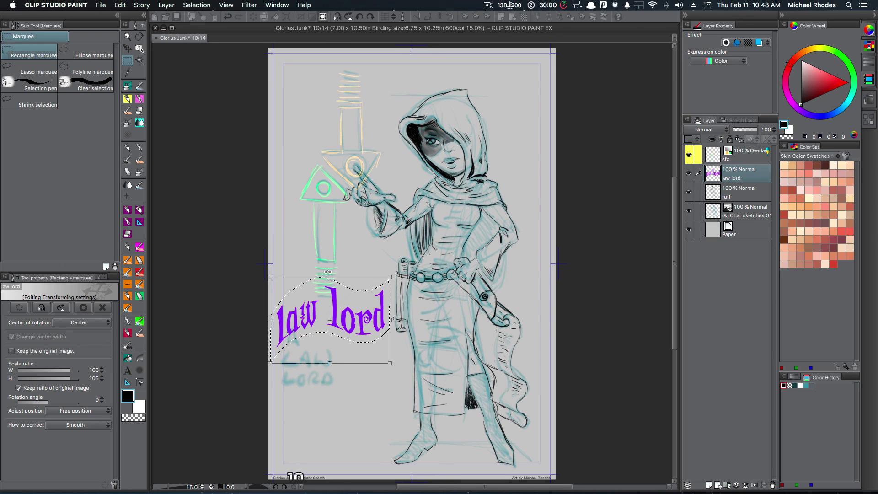
click(19, 388)
drag(329, 276, 330, 258)
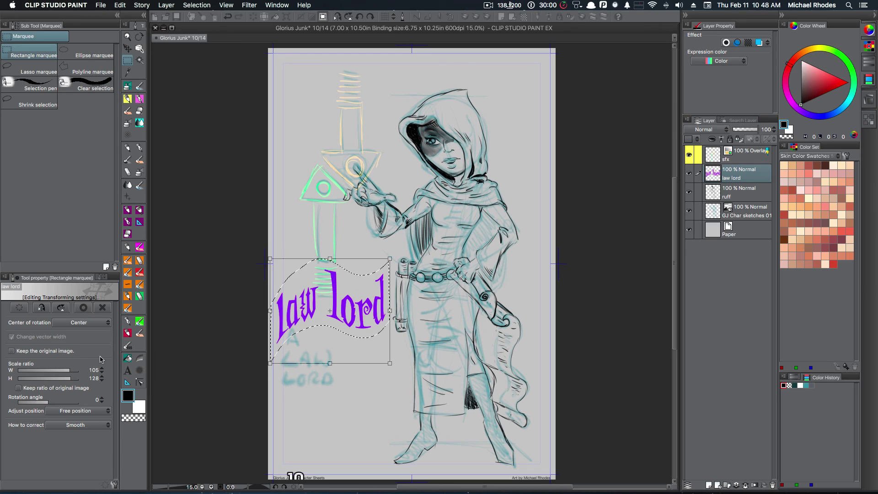
Look through the Center of rotation and Adjust position choices for the transformation and leave it without applying the scaling.
click(78, 323)
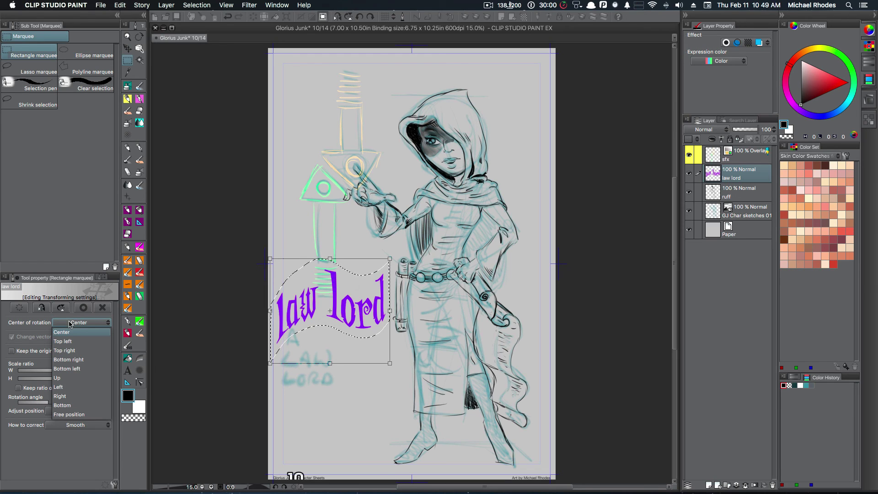
click(71, 324)
click(68, 411)
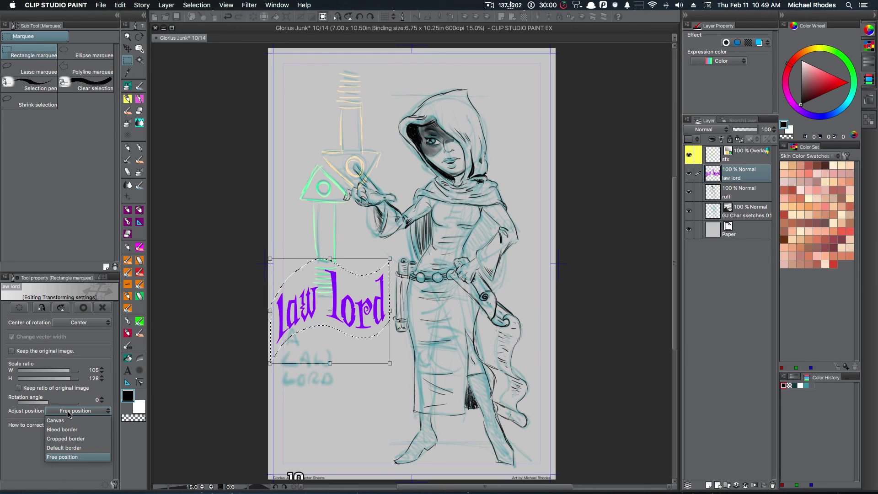
click(66, 413)
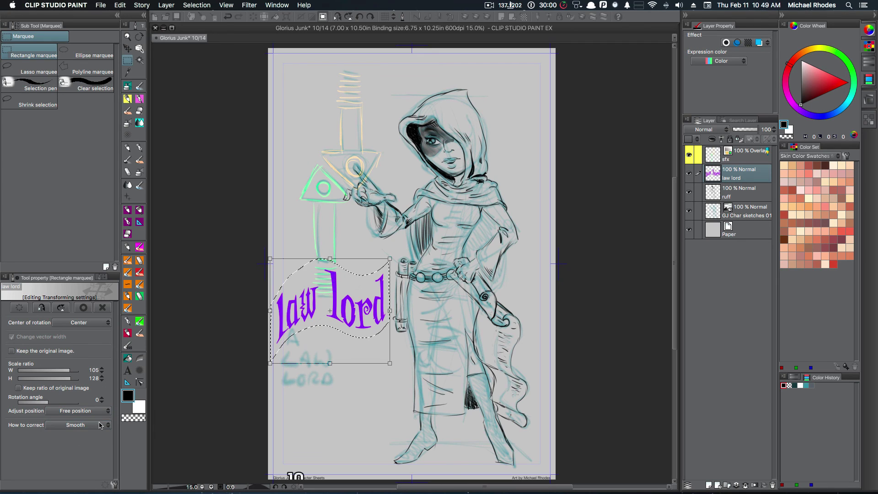
click(83, 307)
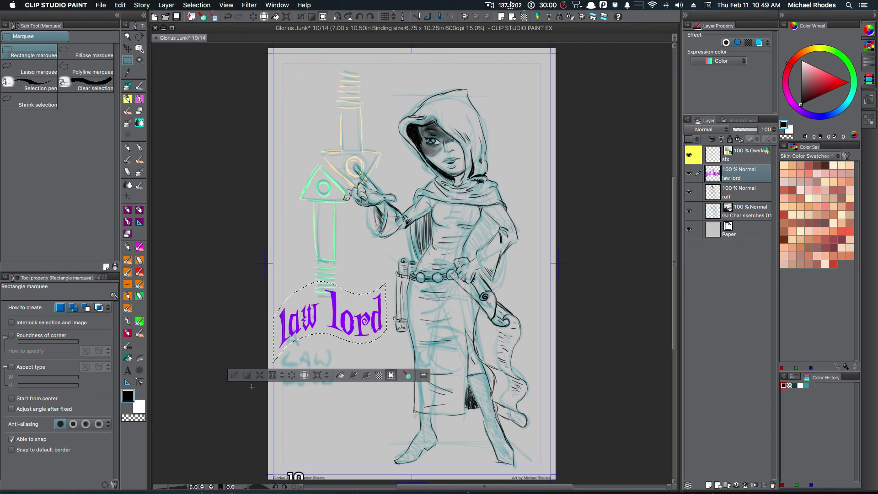
Deselect the waved "law lord" lettering.
click(234, 376)
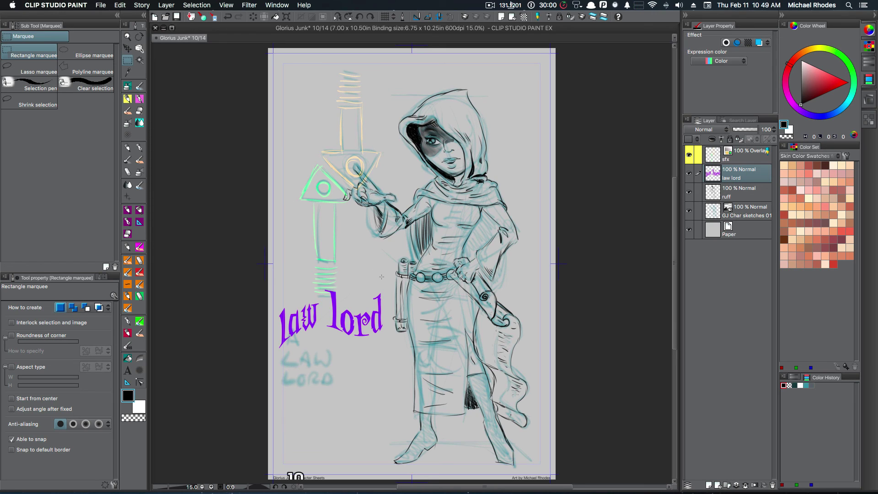
Browse the available color sets without switching, and try a gray drawing color before setting it back to black.
click(798, 156)
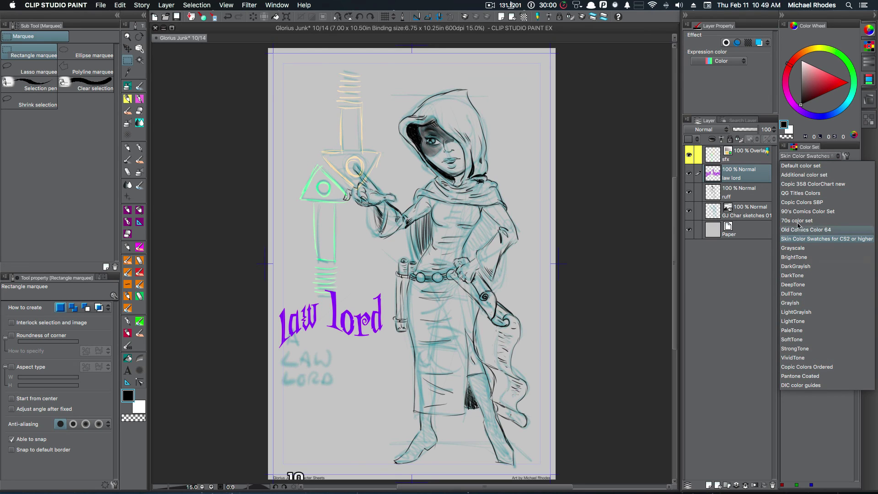
click(814, 425)
mouse_move(808, 85)
mouse_down()
mouse_move(818, 77)
mouse_move(801, 81)
mouse_up()
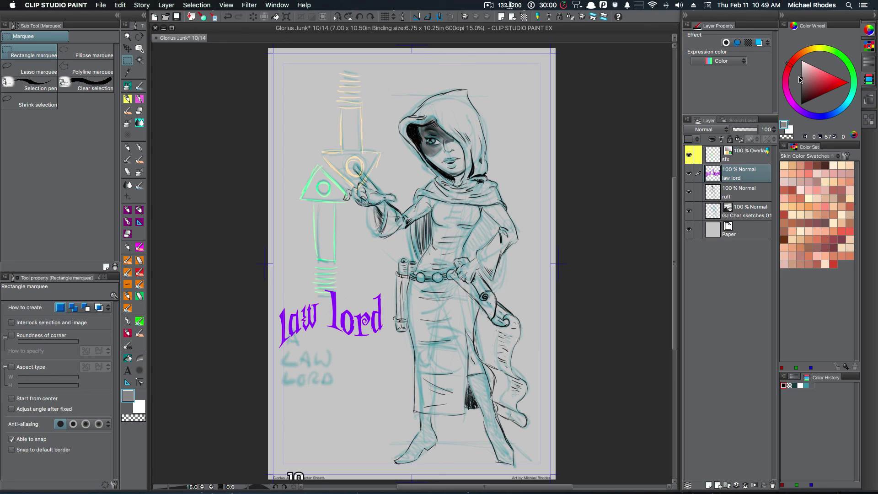
drag(800, 80, 801, 104)
Look through the registered workspaces and the options for registering, managing and resetting a workspace, without changing the current one.
click(277, 5)
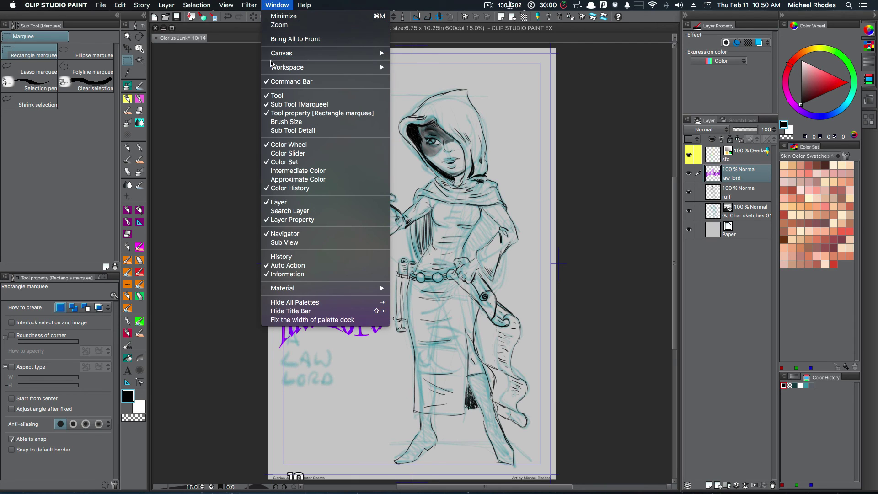
mouse_move(297, 68)
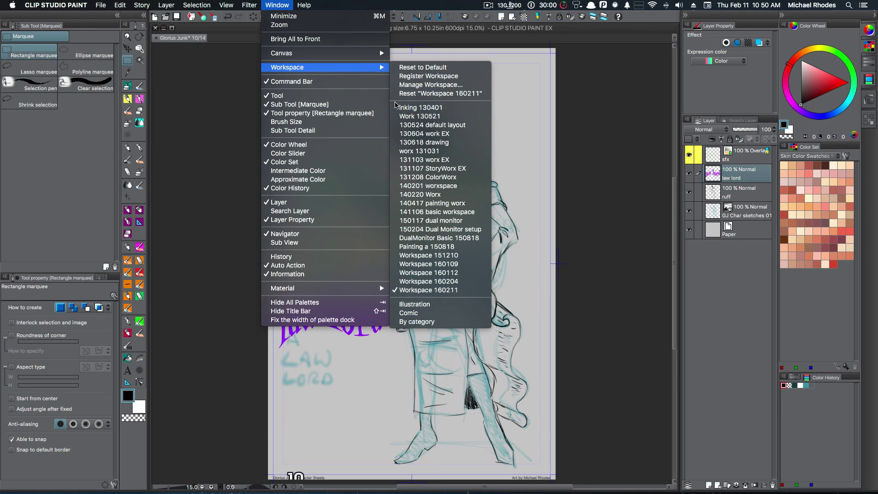
click(393, 90)
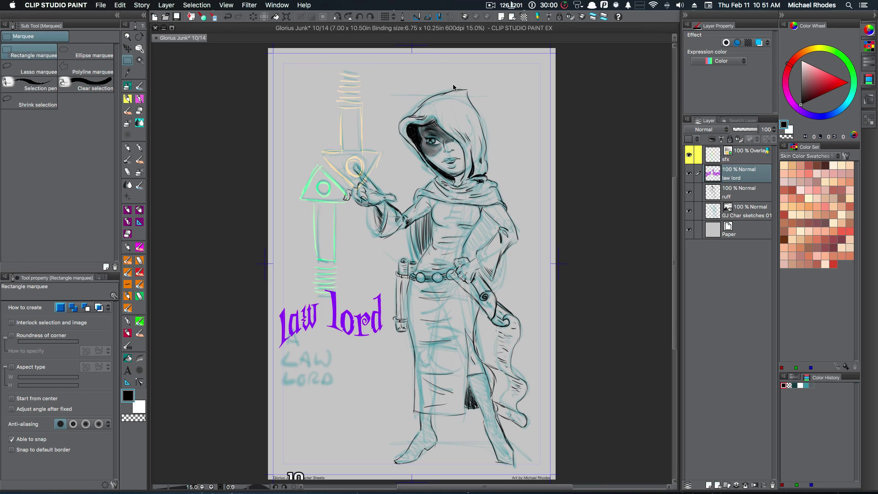
click(490, 6)
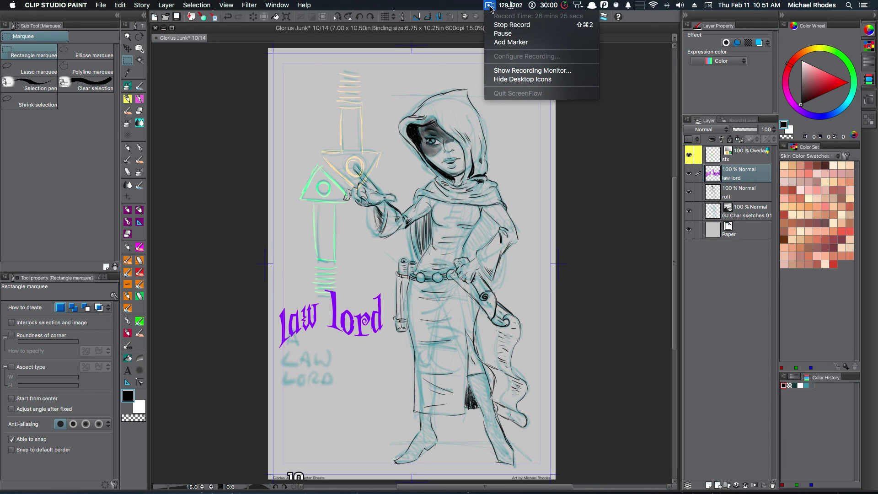